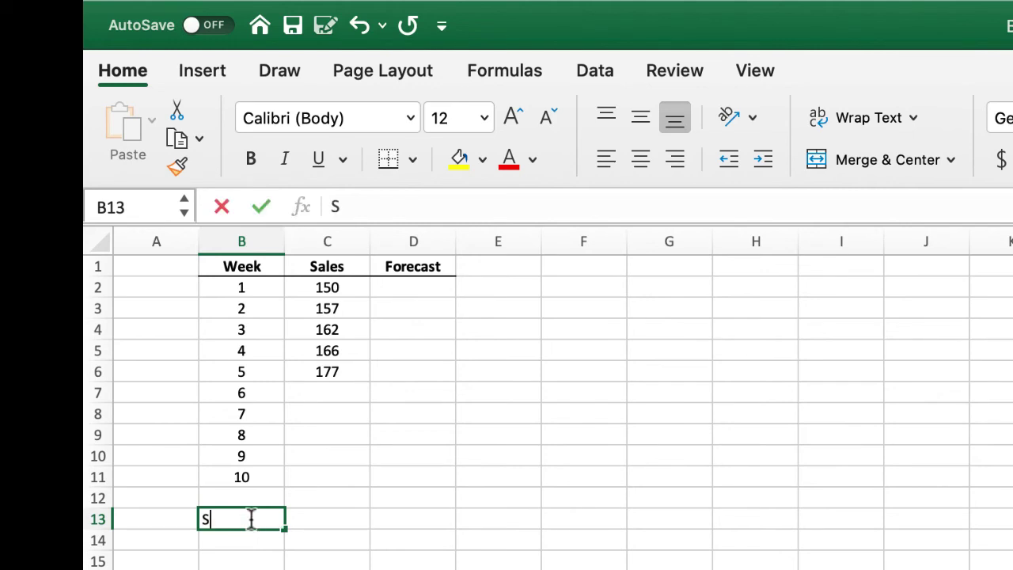
Step: Enter the label "Slope =" in cell B13 and "Intercept =" in cell B14
key(BackSpace)
text(ope =)
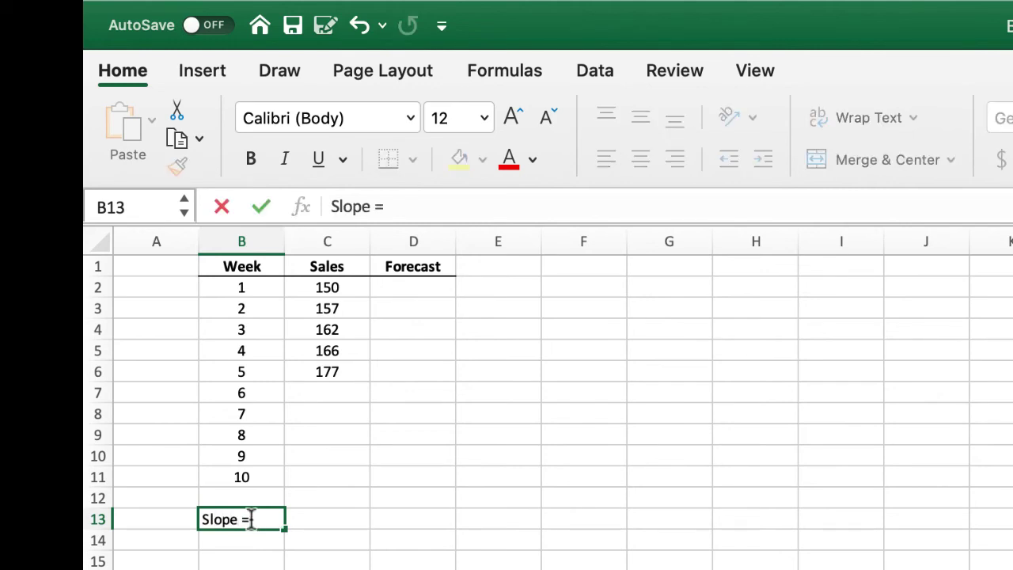
key(Return)
text(In)
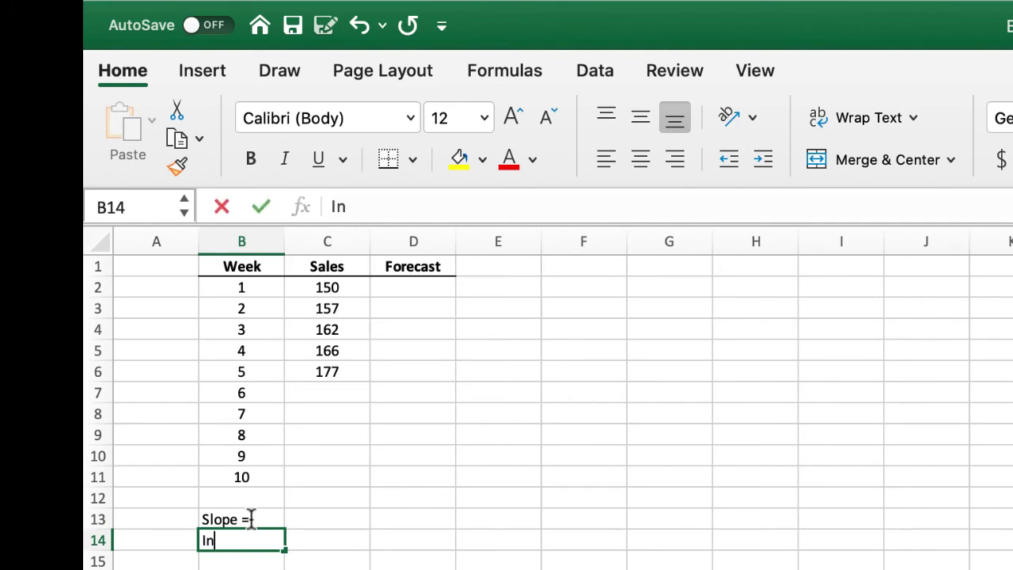
text(tercept -)
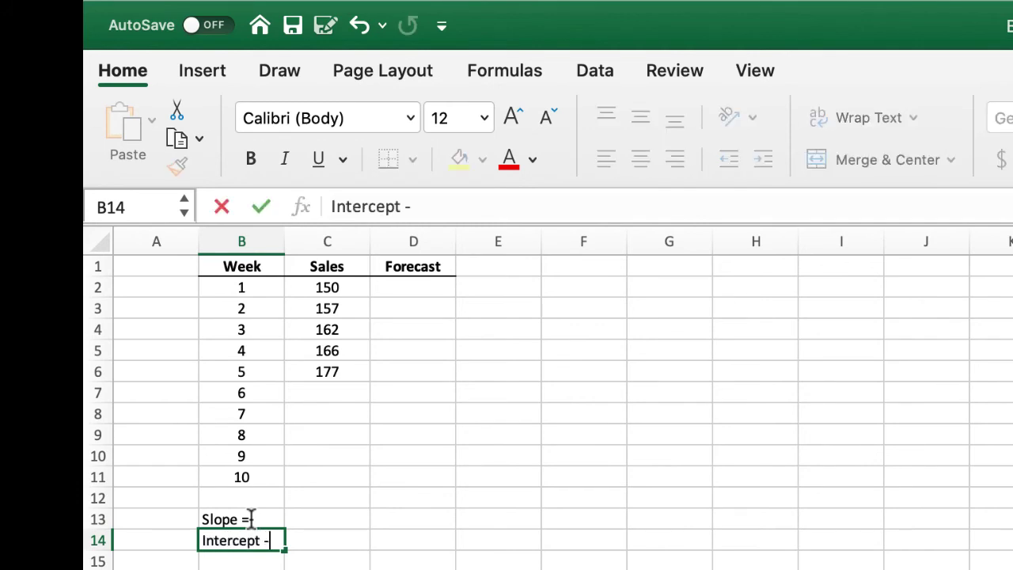
key(BackSpace)
text(=)
key(Return)
Step: Calculate the slope in C13 with the SLOPE function, using sales C2:C6 as known ys and weeks B2:B6 as known xs
key(Right)
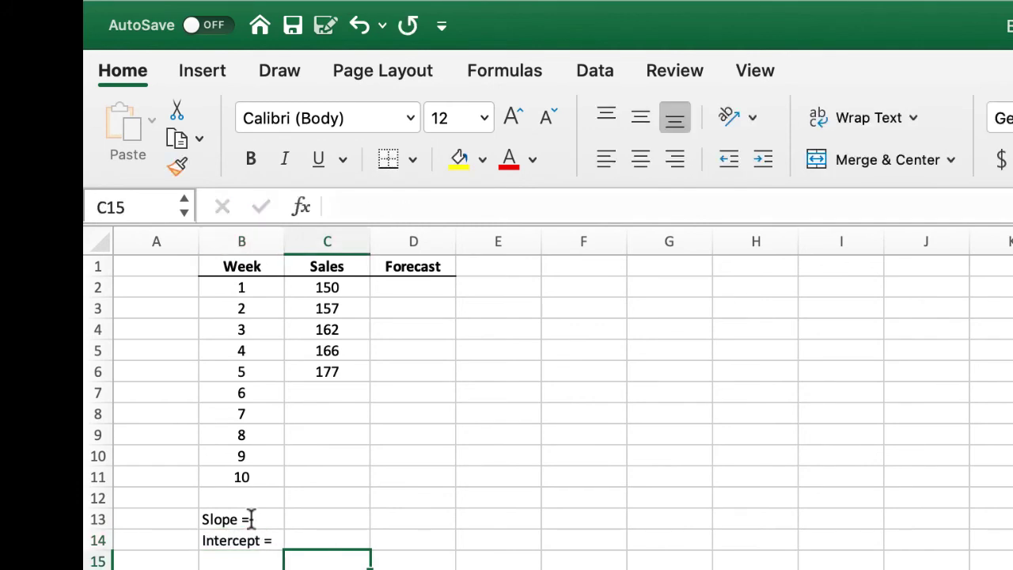
key(Up)
key(Up)
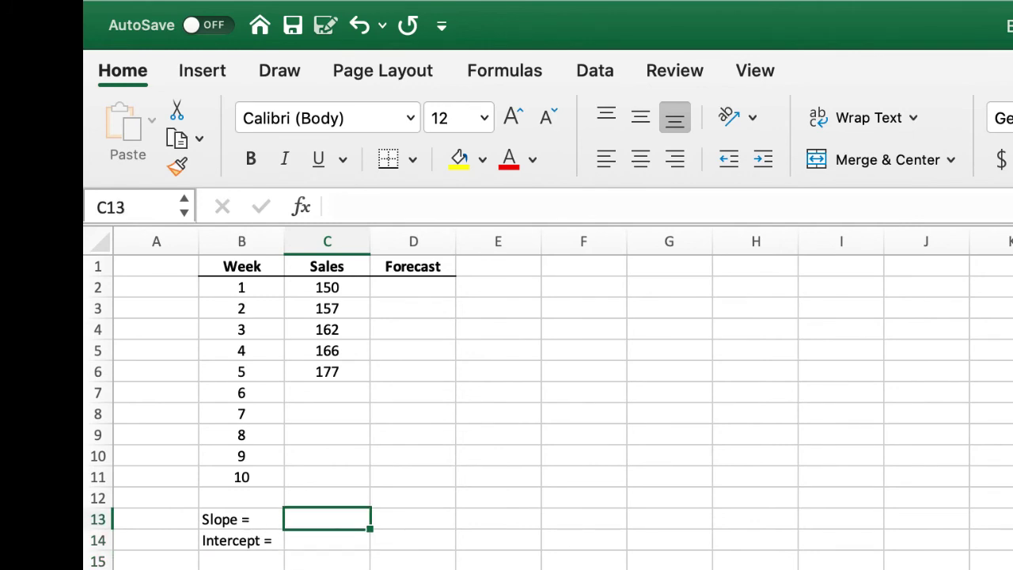
text(=slop)
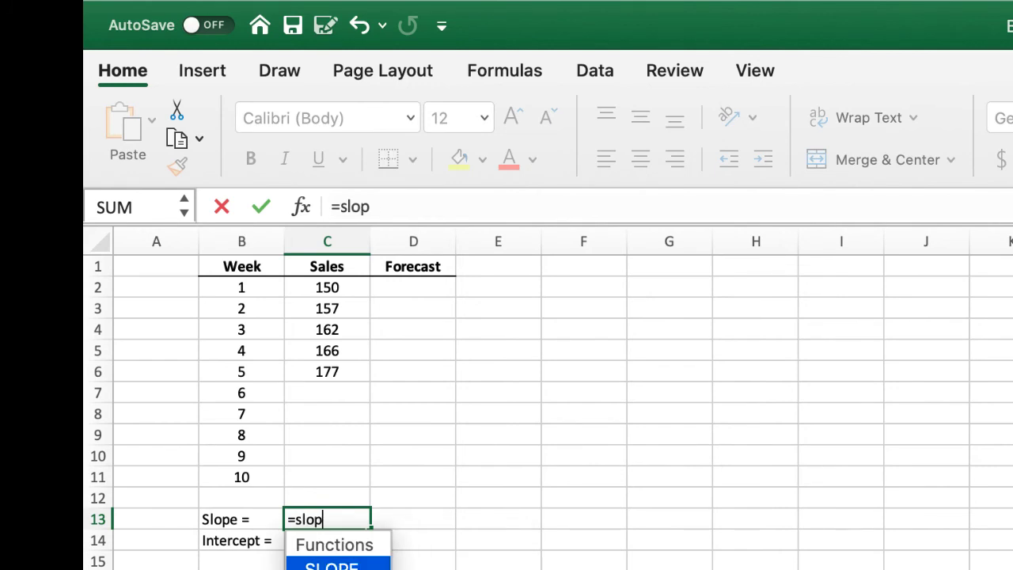
text(e()
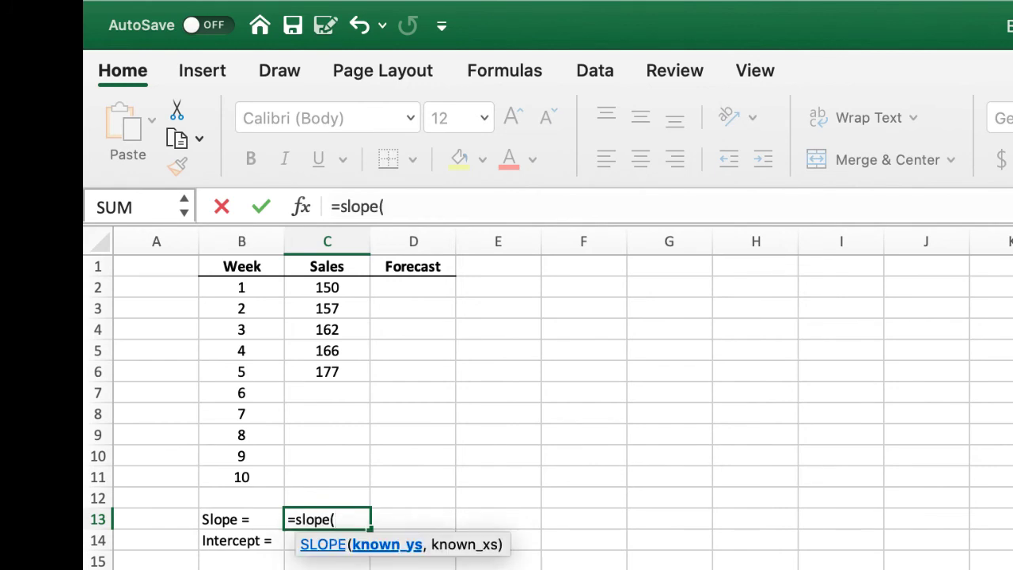
click(320, 288)
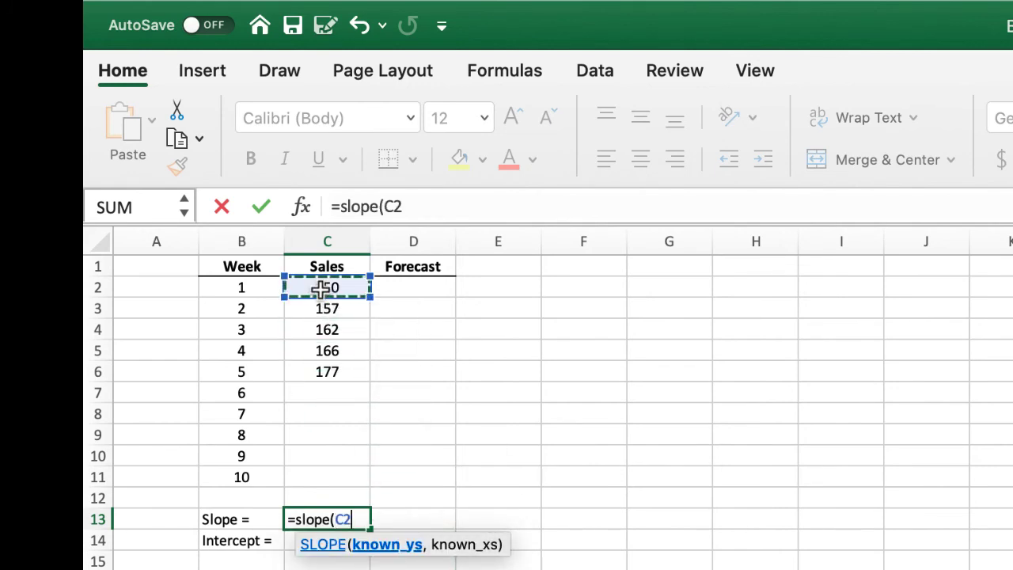
drag(320, 288, 319, 362)
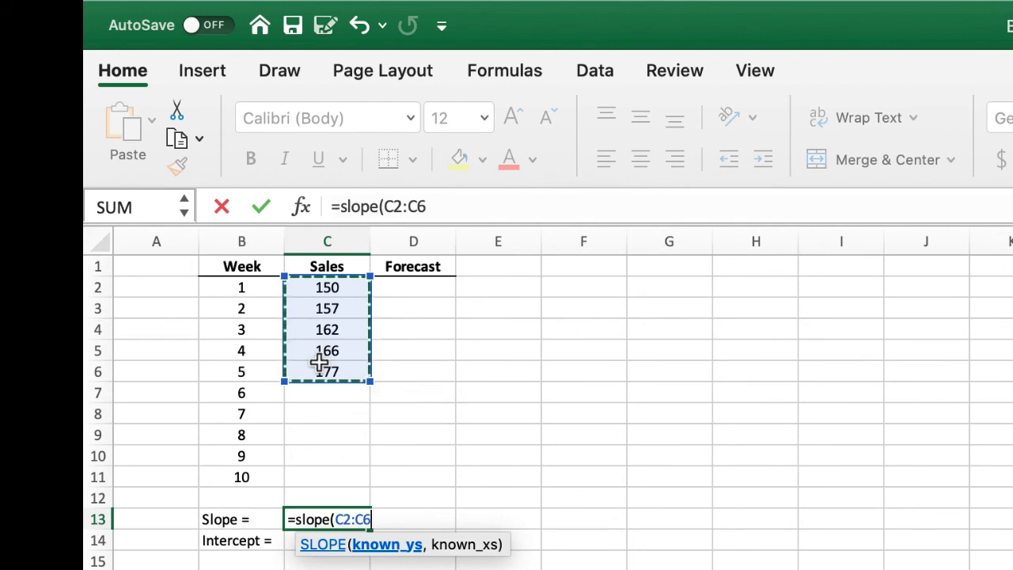
text(,)
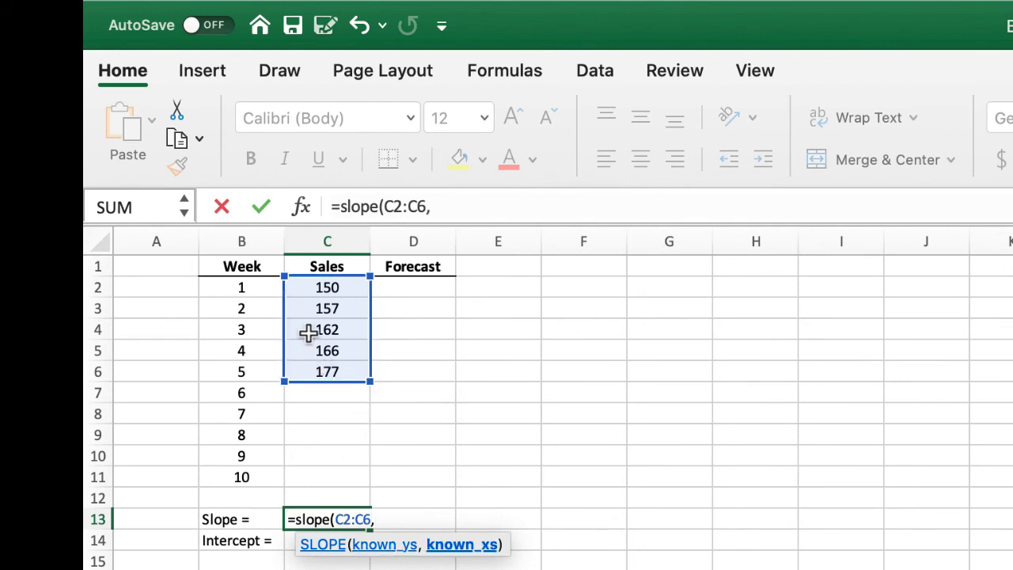
drag(252, 287, 249, 371)
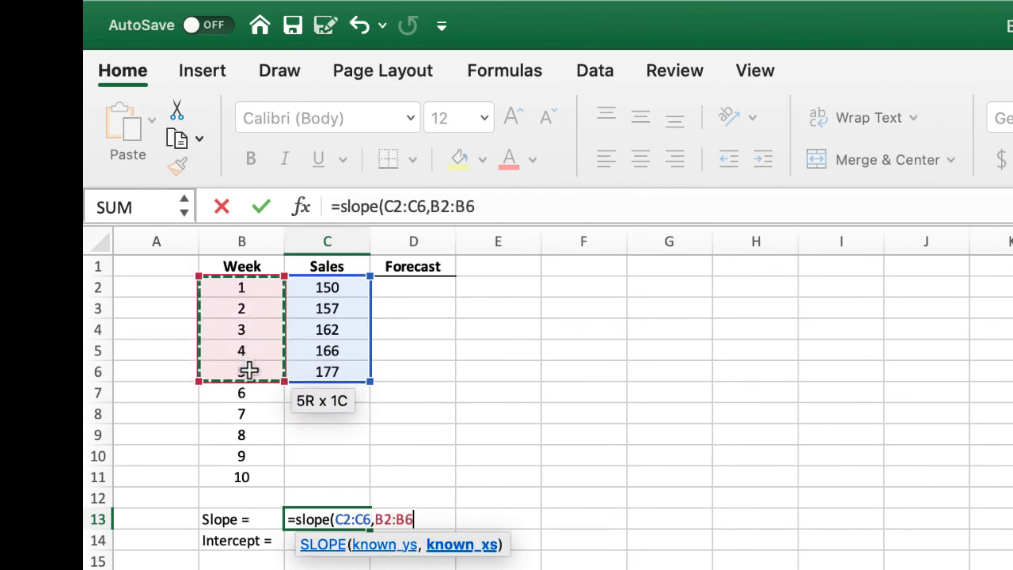
text())
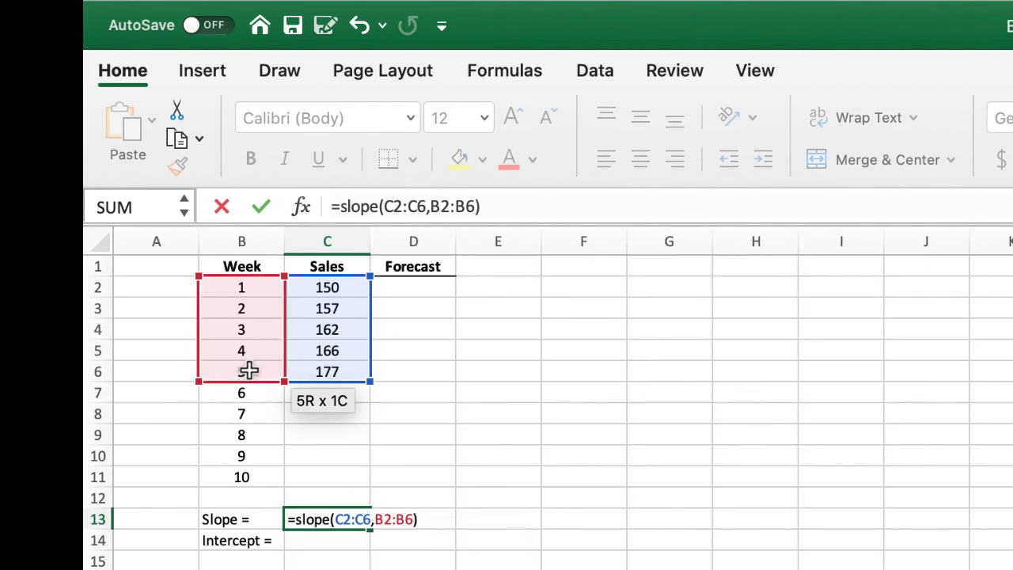
key(Return)
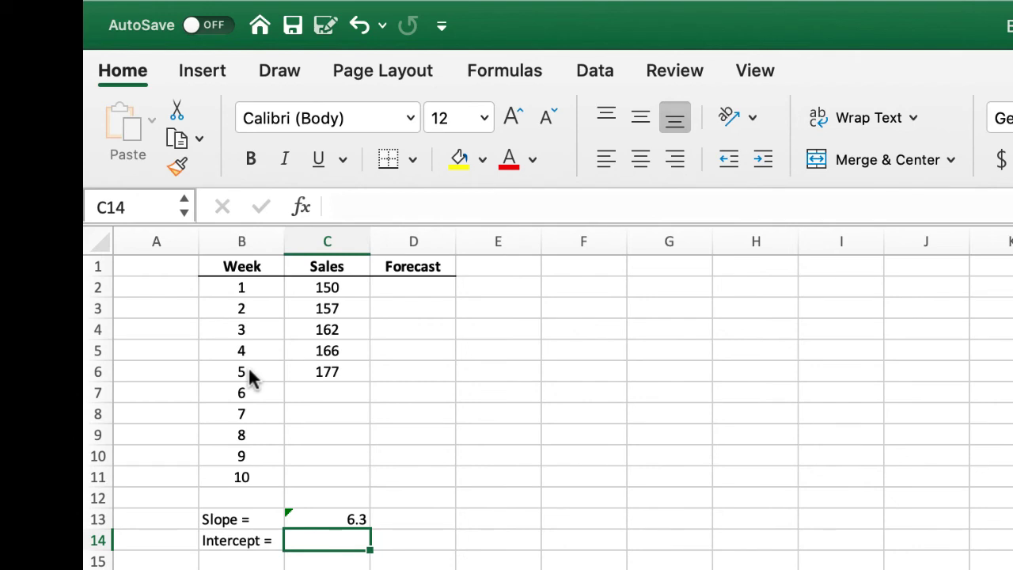
Step: Calculate the intercept in C14 with the INTERCEPT function, using sales C2:C6 as known ys and weeks B2:B6 as known xs
text(=in)
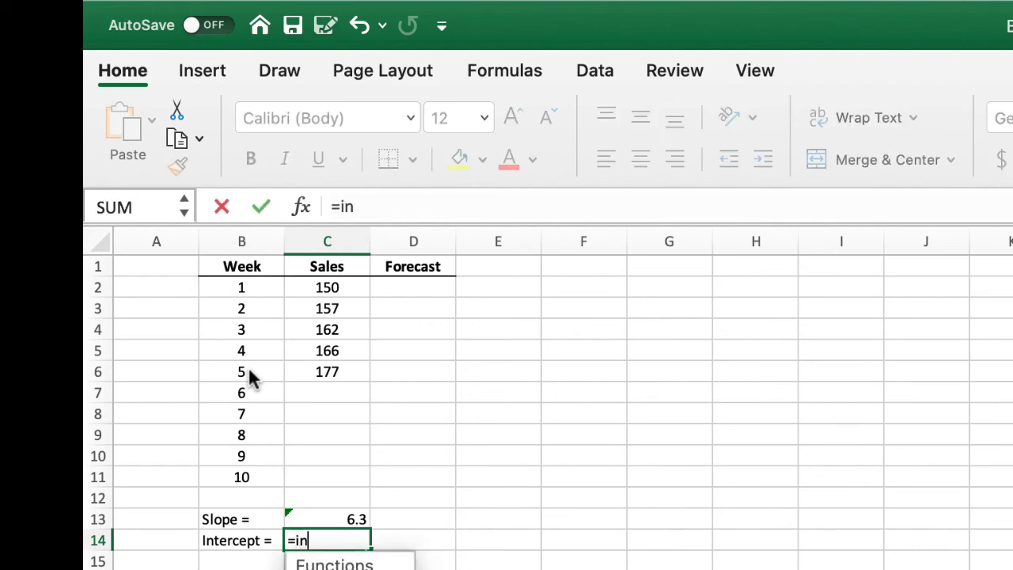
text(tercept)
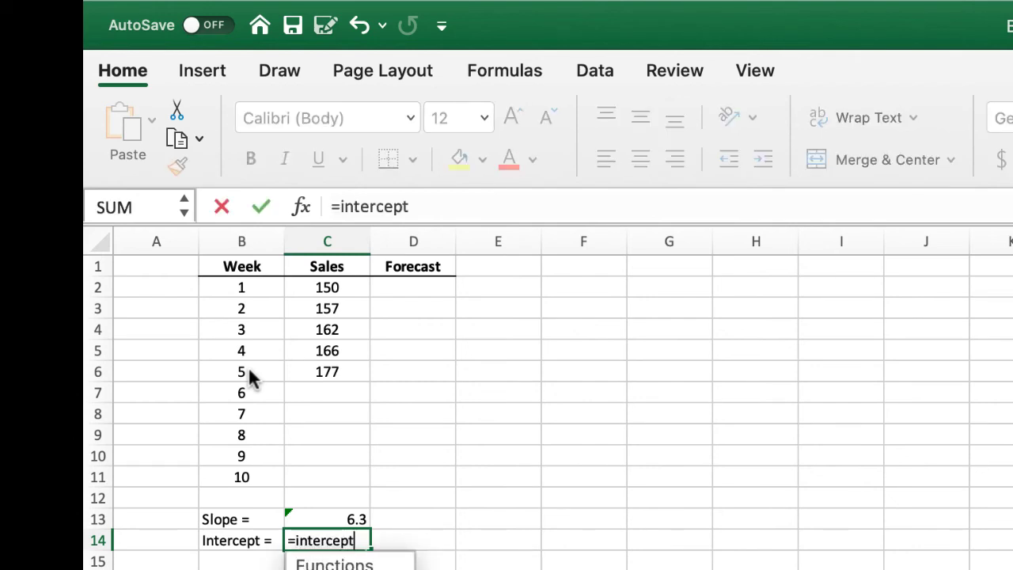
text(()
drag(316, 287, 313, 368)
text(,)
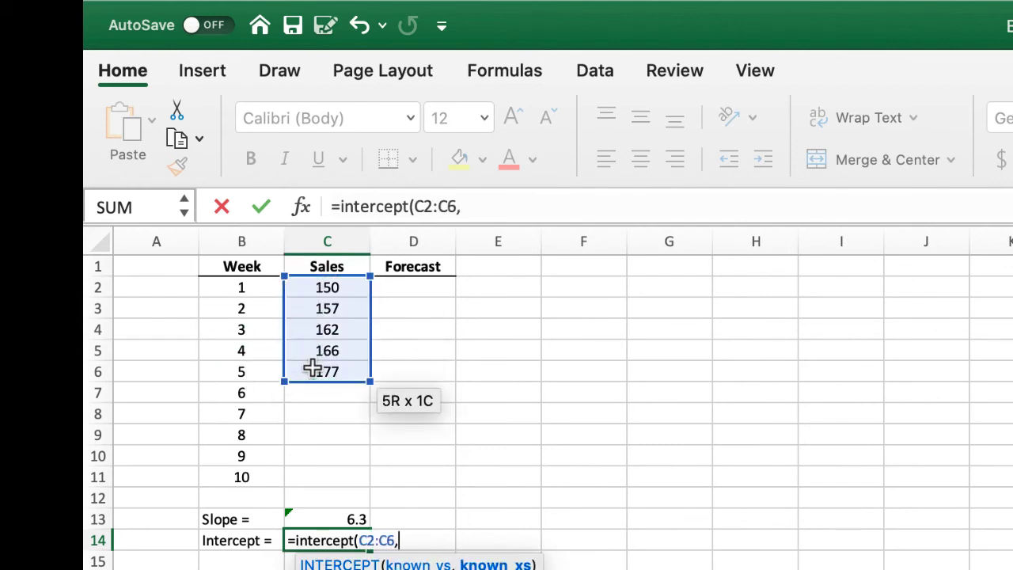
drag(251, 285, 250, 379)
text())
key(Return)
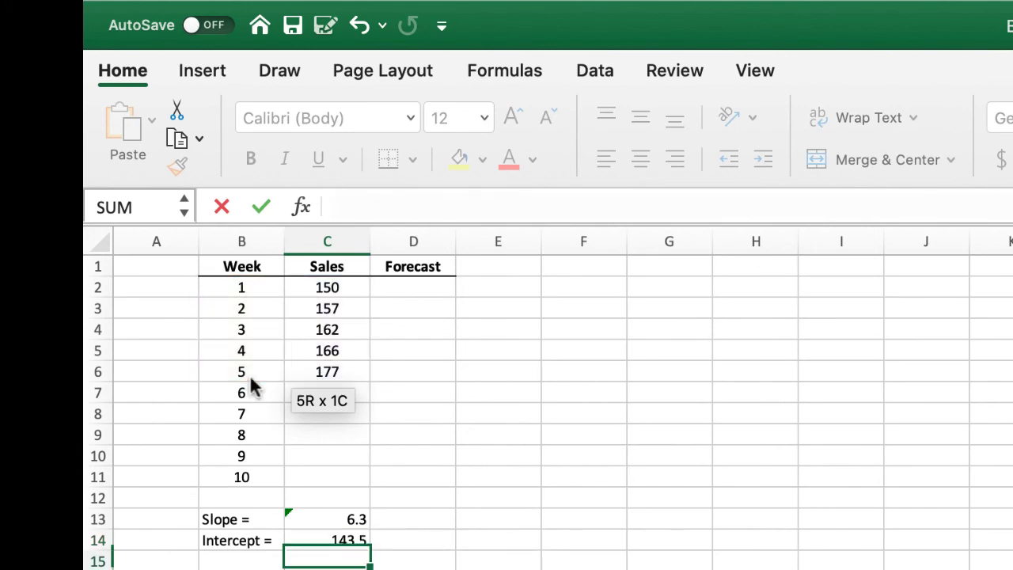
Step: Ignore the formula error warnings on the slope and intercept cells C13 and C14
drag(313, 516, 312, 554)
click(220, 388)
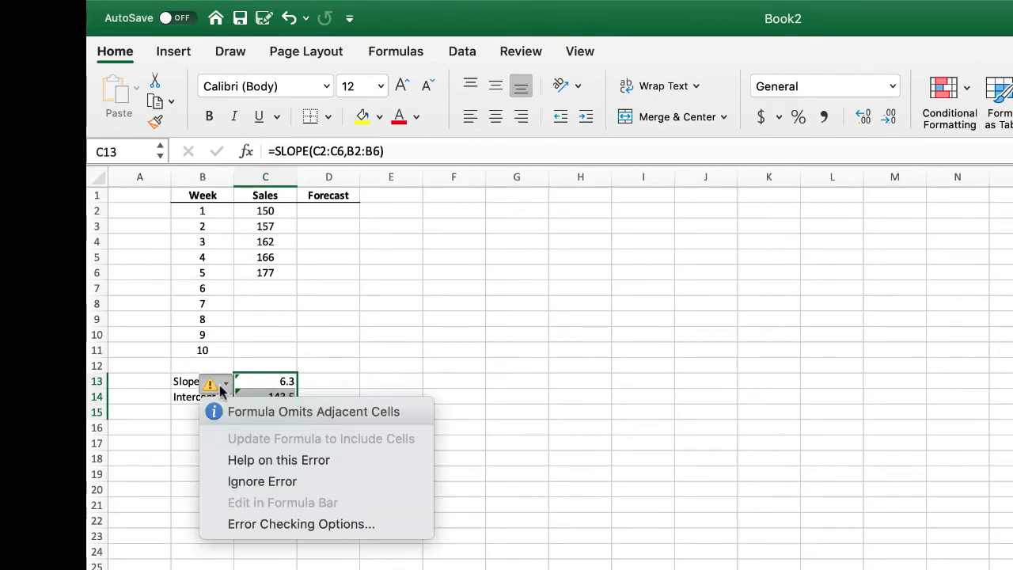
click(225, 481)
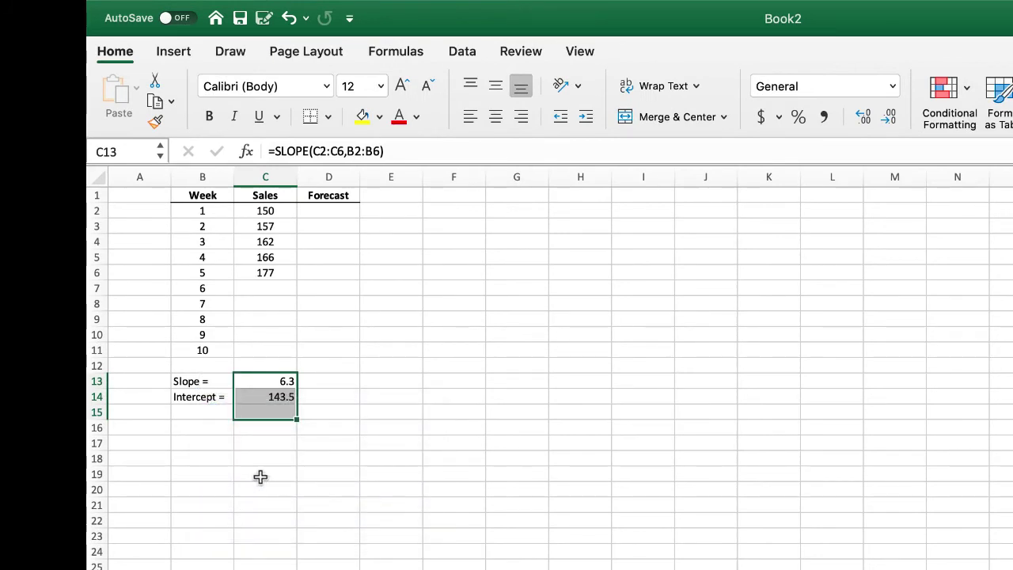
click(279, 490)
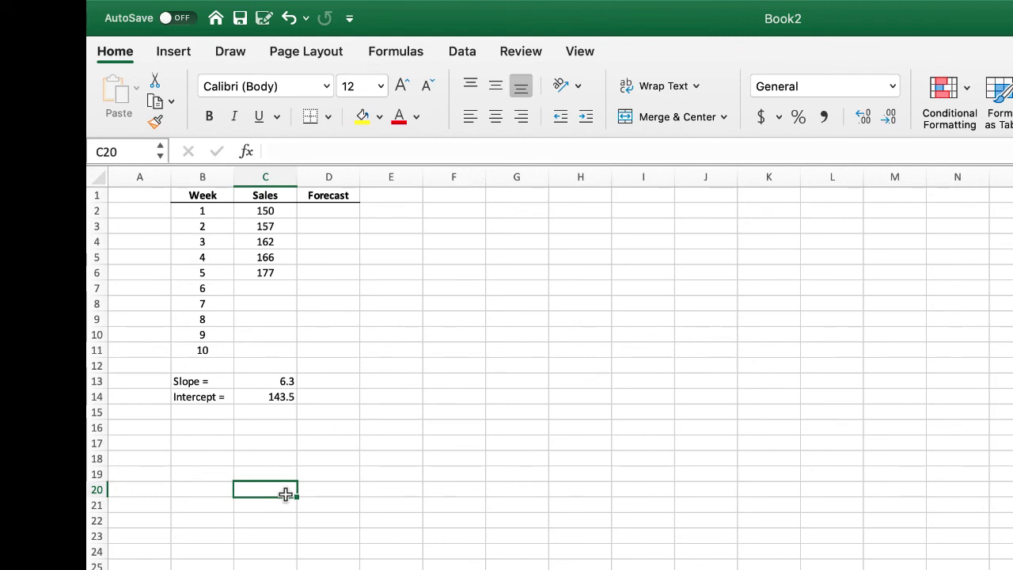
Step: Enter the week 1 forecast formula =$C$14+B2*$C$13 in cell D2, with absolute references to the intercept and slope
click(328, 210)
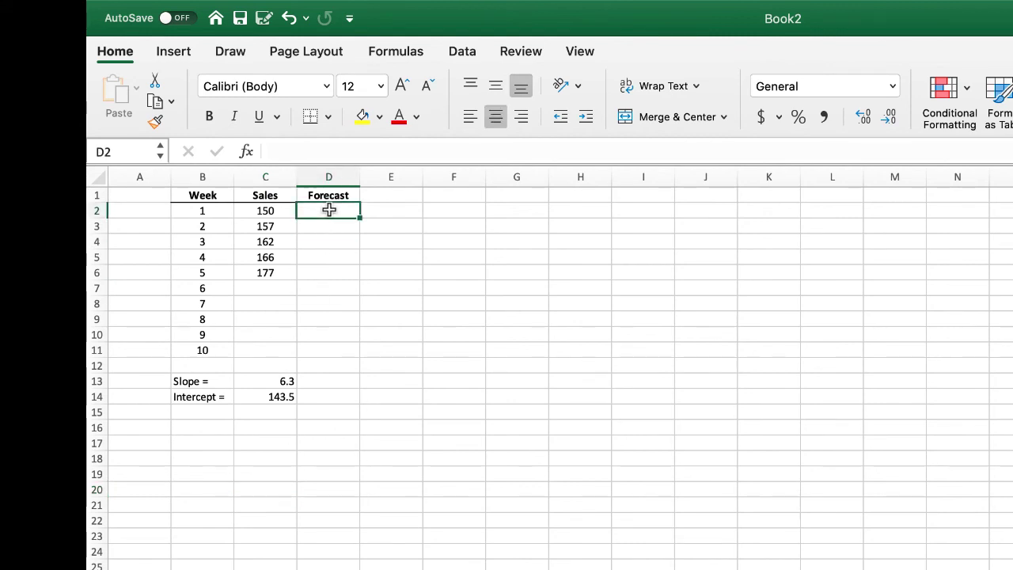
text(=)
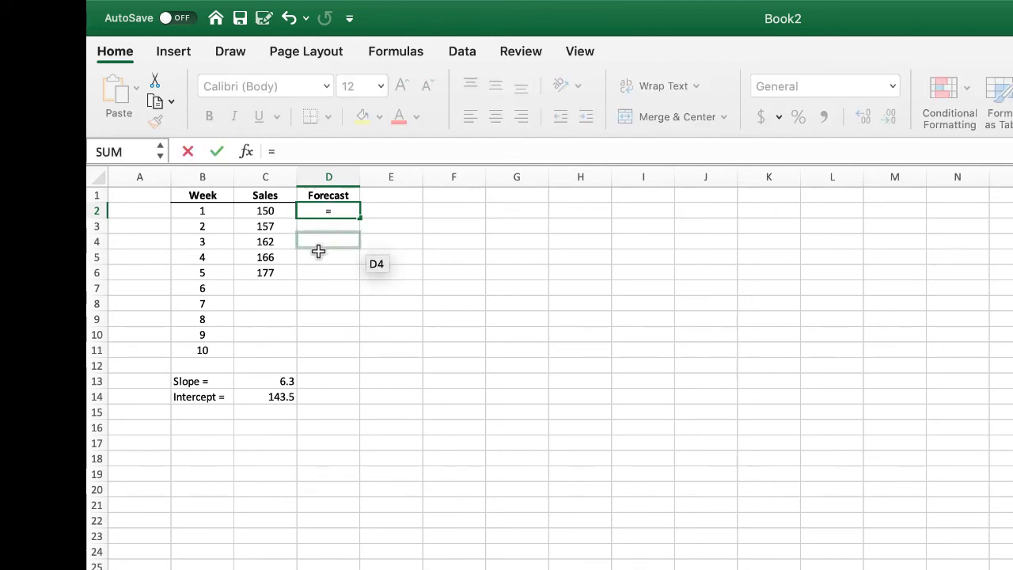
click(269, 399)
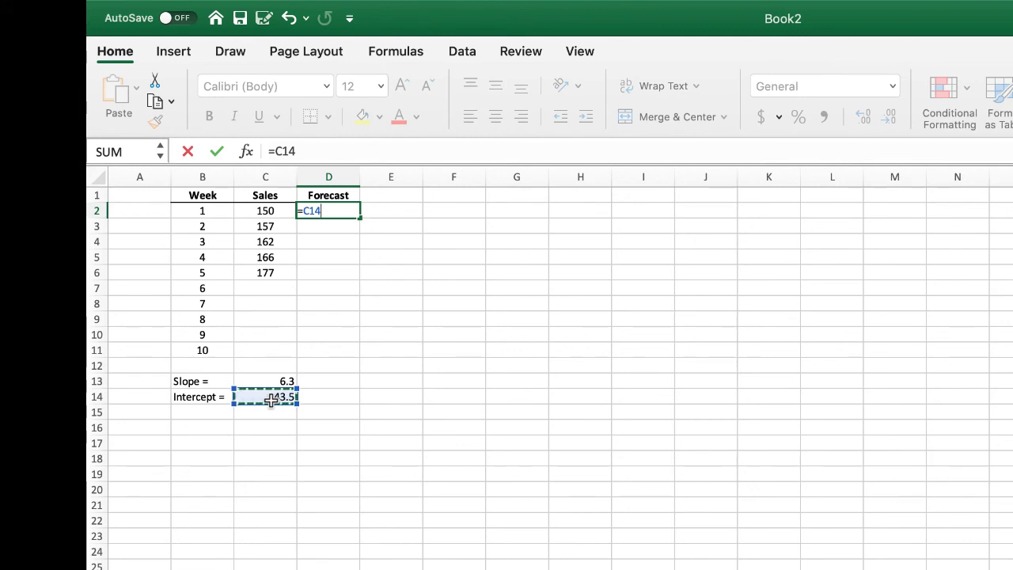
key(super+t)
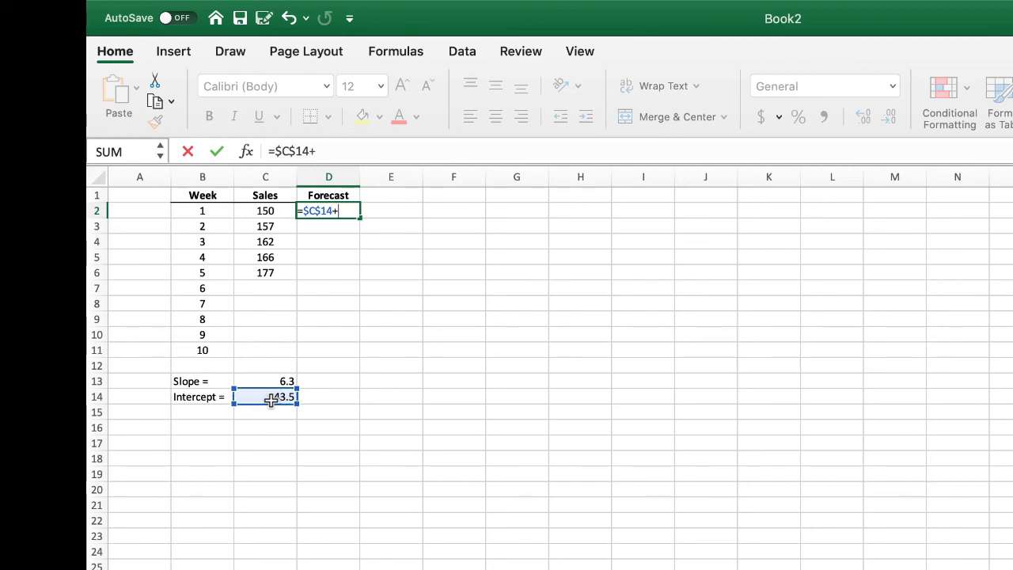
click(192, 212)
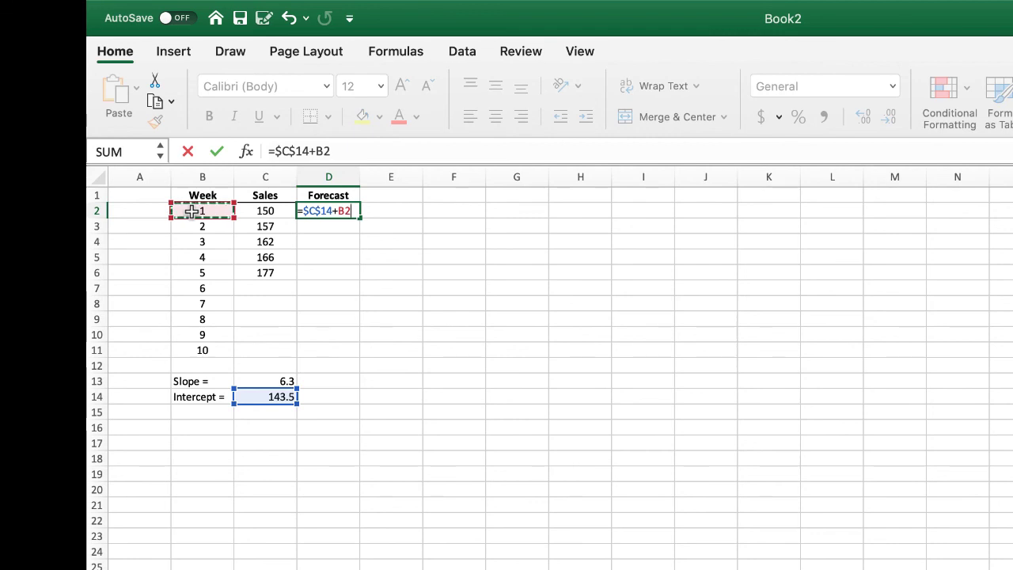
text(*)
click(275, 380)
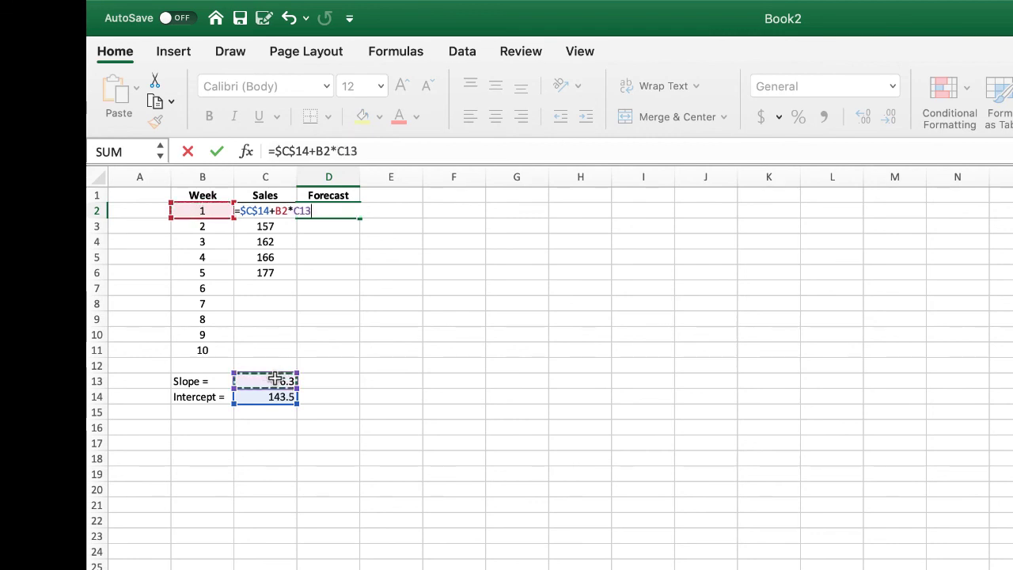
key(F4)
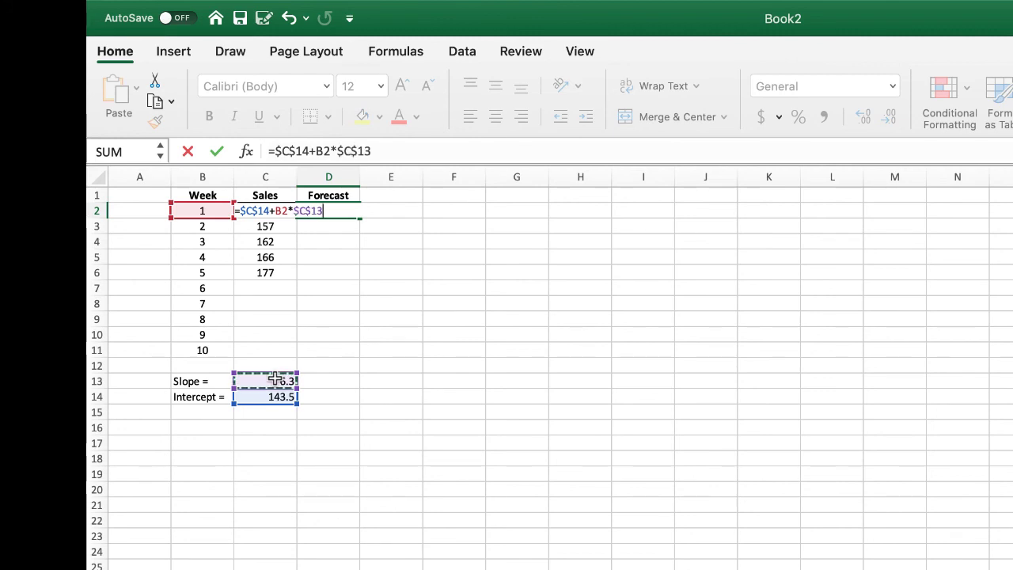
key(Return)
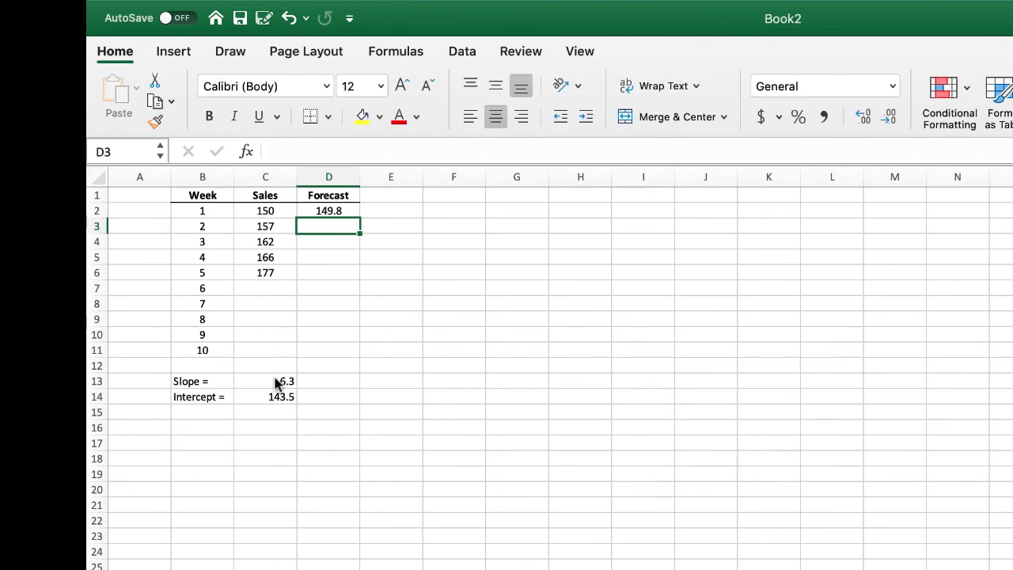
Step: Fill the forecast formula from D2 down through D11 to cover all ten weeks
click(333, 212)
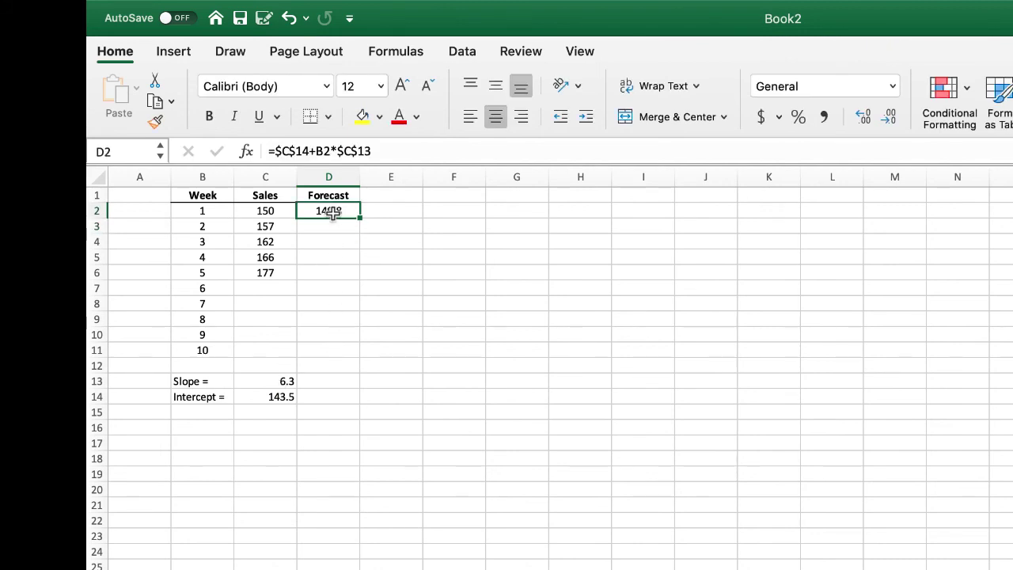
drag(358, 218, 343, 353)
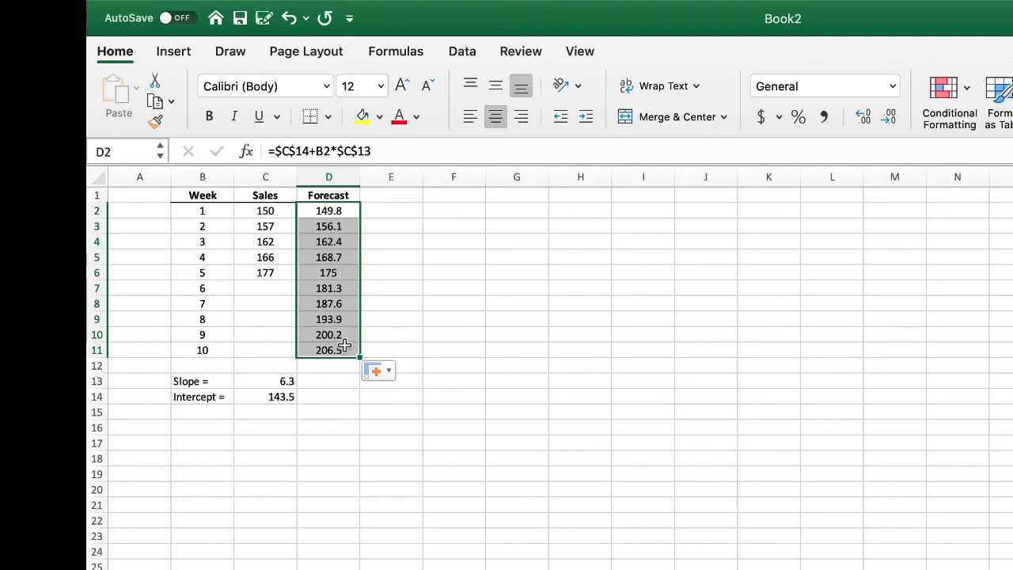
click(358, 495)
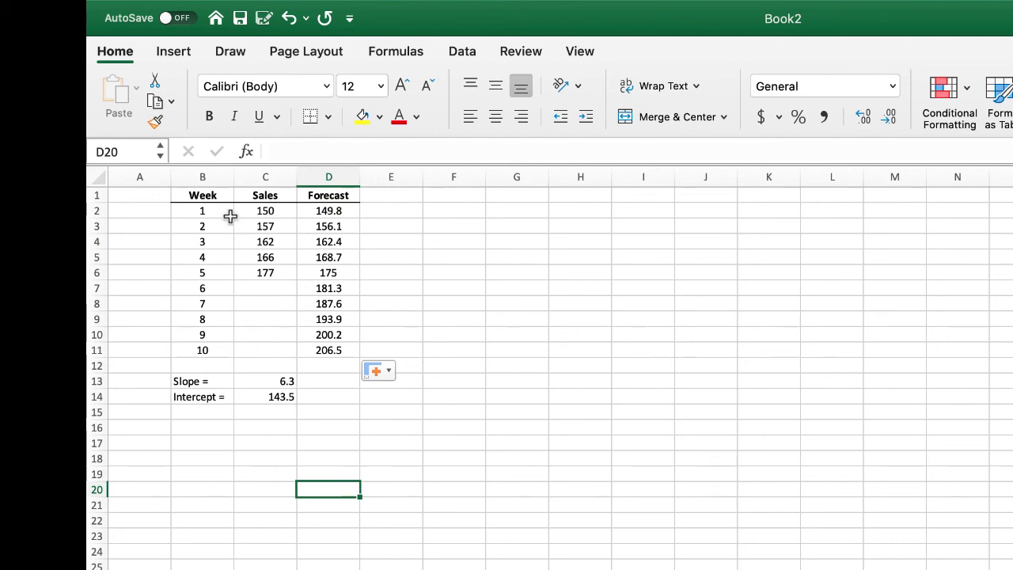
Step: Insert a basic 2-D line chart from the Week, Sales and Forecast data in B1:D11
drag(202, 196, 305, 351)
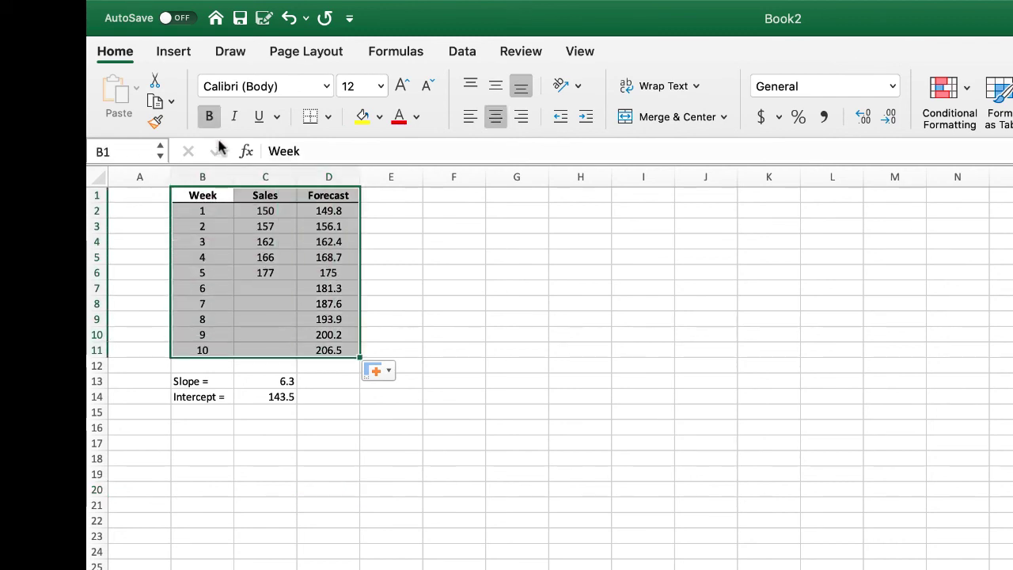
click(174, 52)
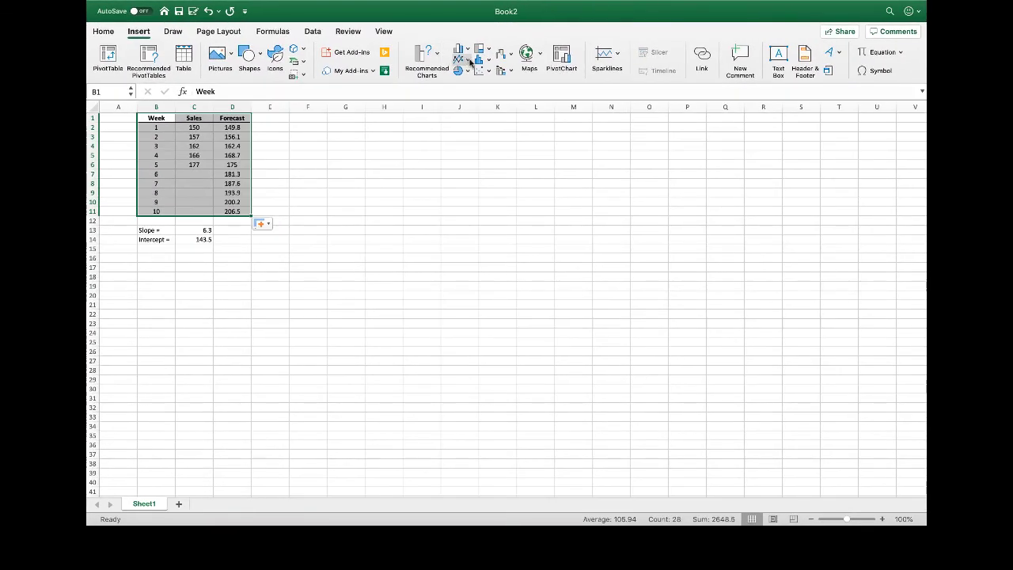
click(467, 60)
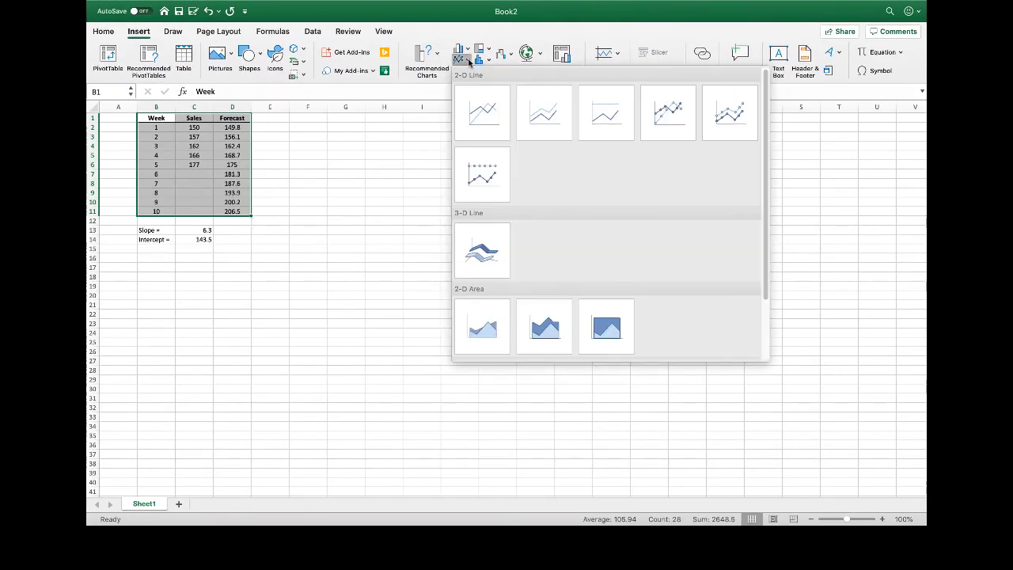
click(484, 113)
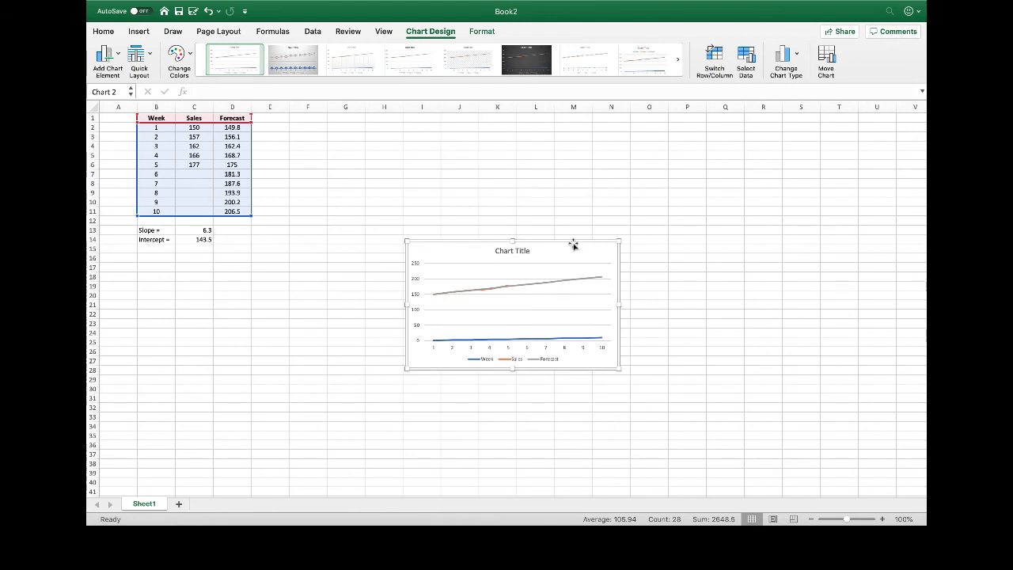
Step: Move the line chart beside the data table, starting near F2, and enlarge it to reach about M20
drag(580, 248, 456, 130)
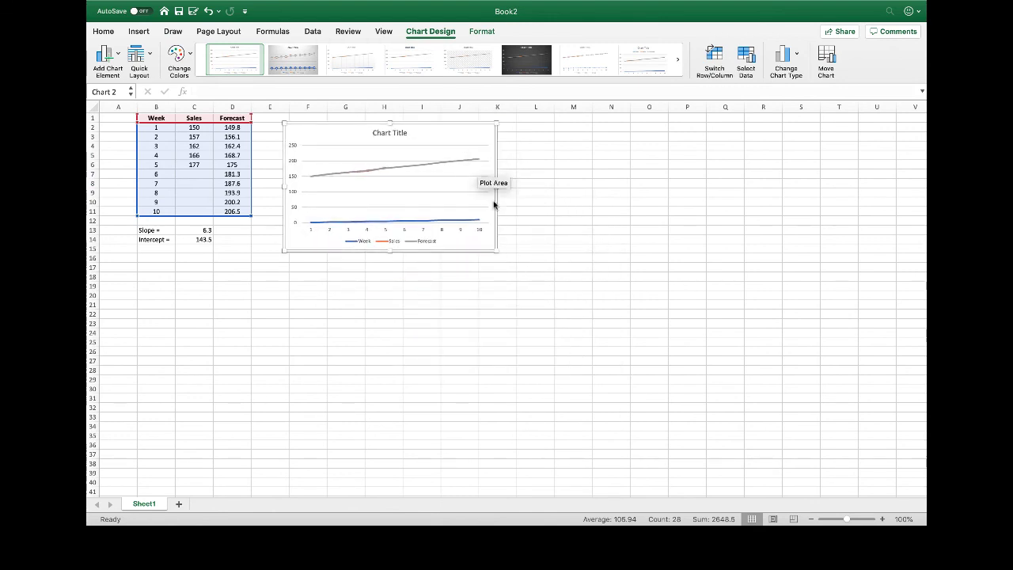
drag(497, 252, 570, 302)
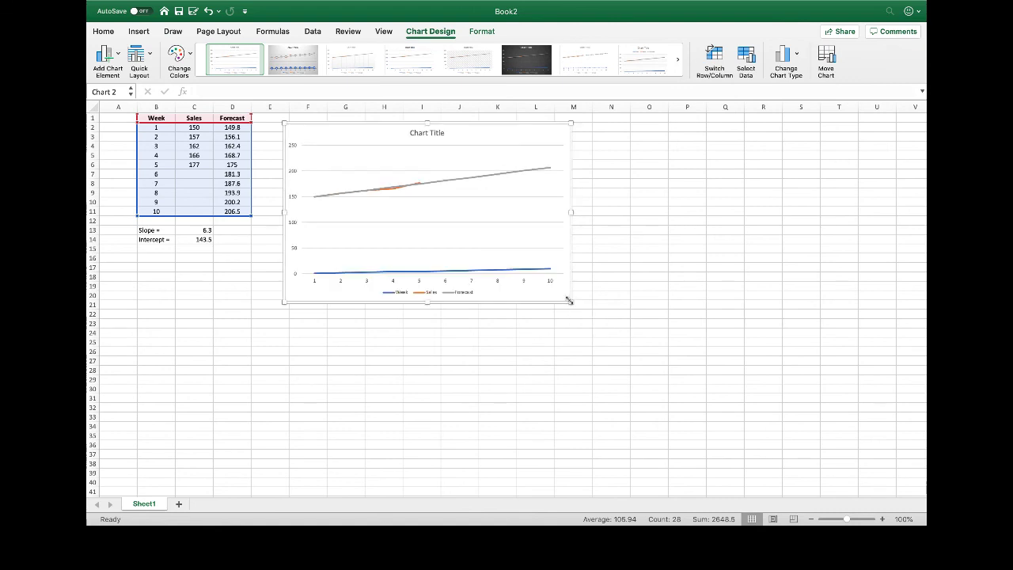
Step: Remove the Week series from the chart's data and use weeks B2:B11 as the horizontal axis labels
click(747, 63)
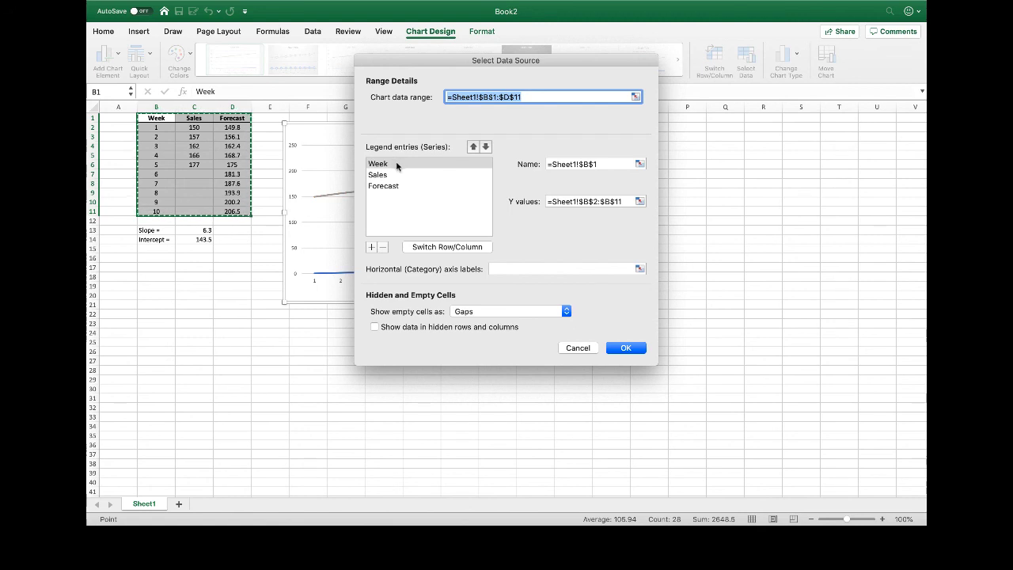
click(383, 247)
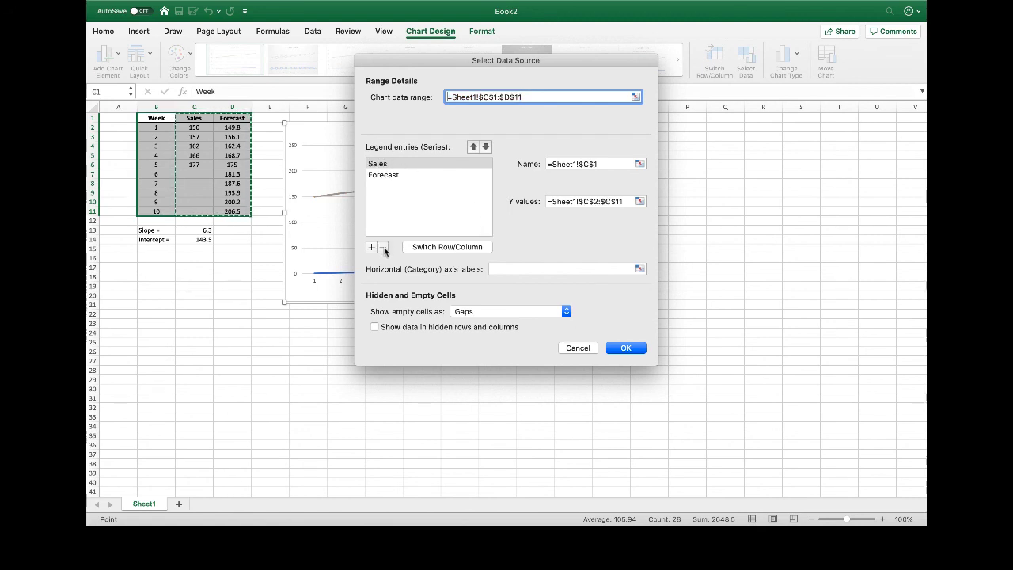
click(508, 269)
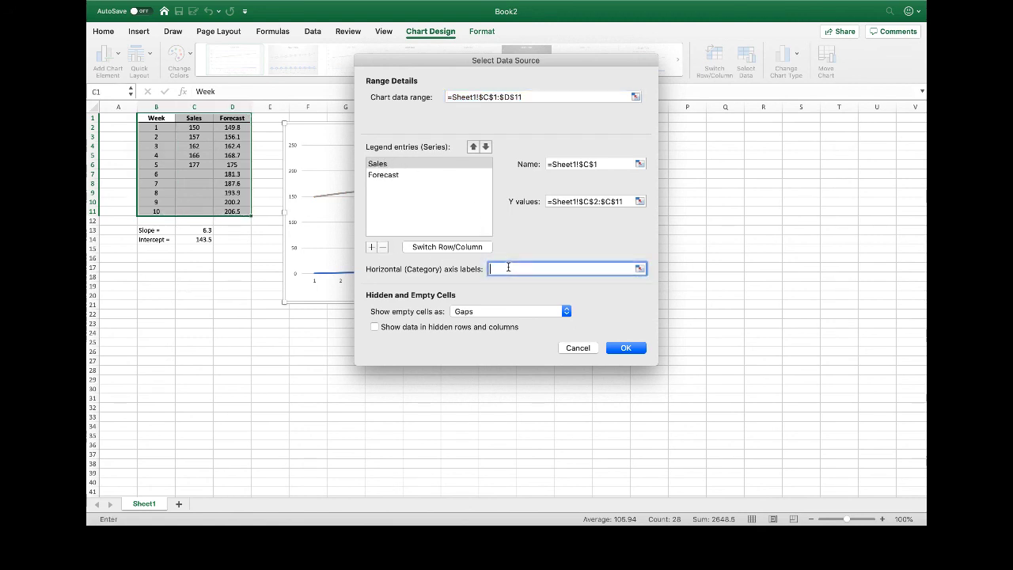
drag(156, 127, 154, 215)
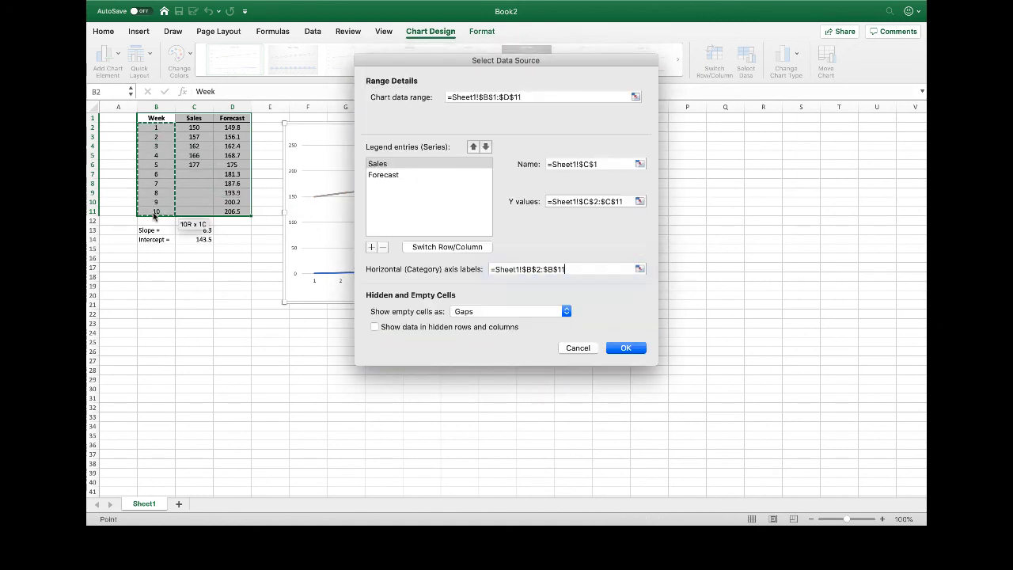
click(626, 350)
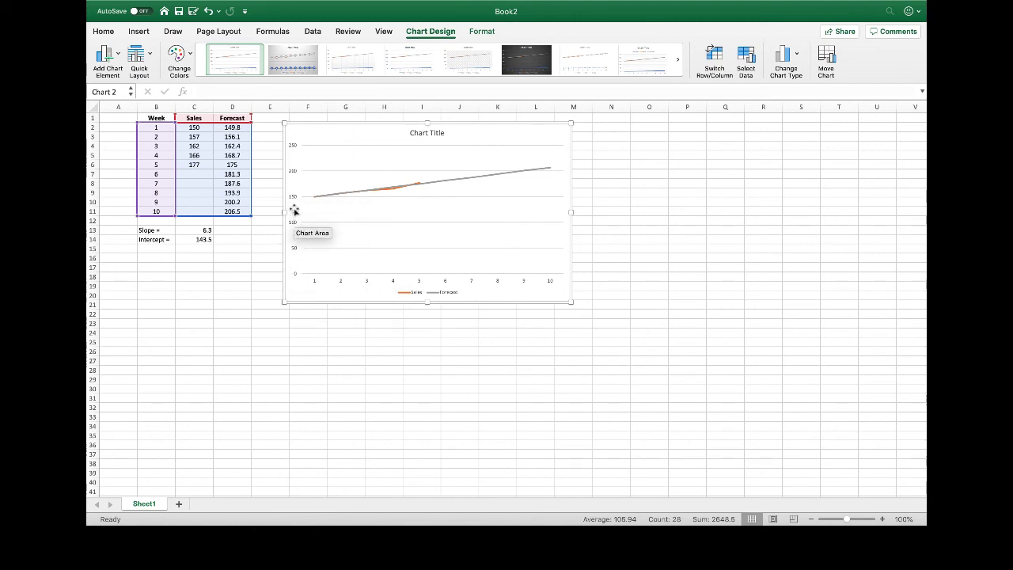
Step: Set the minimum bound of the chart's vertical axis to 140
click(293, 170)
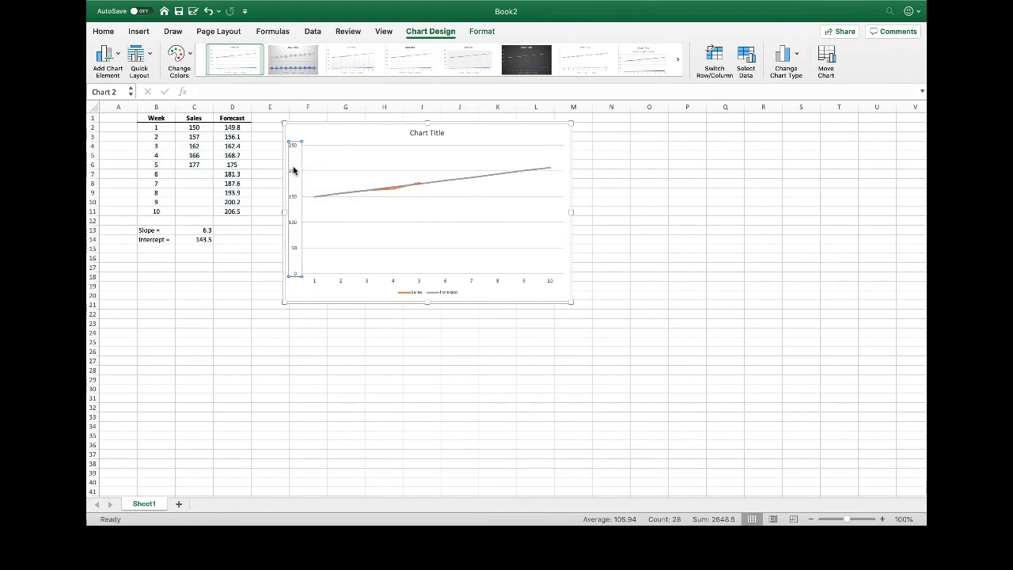
right_click(293, 170)
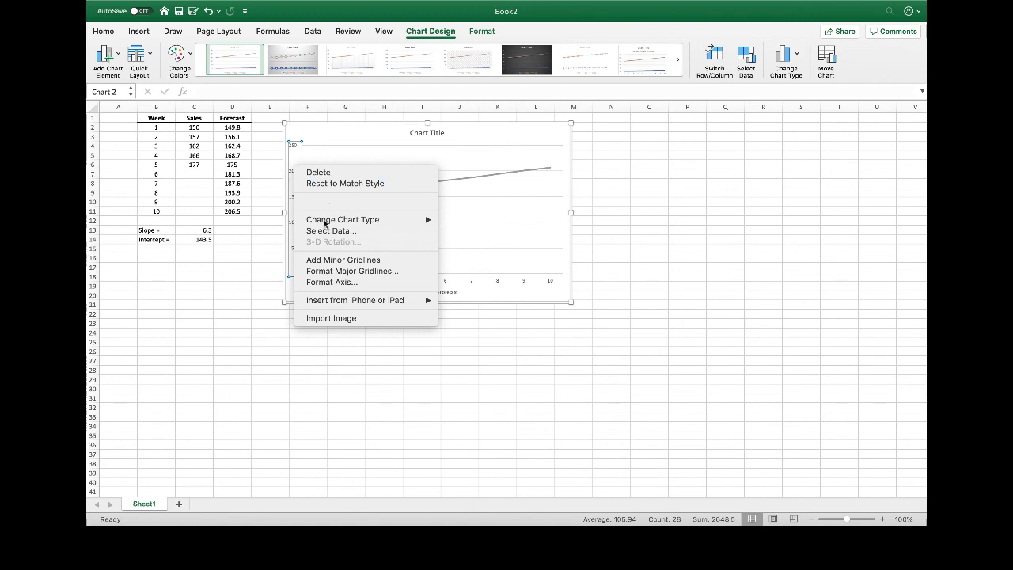
click(345, 283)
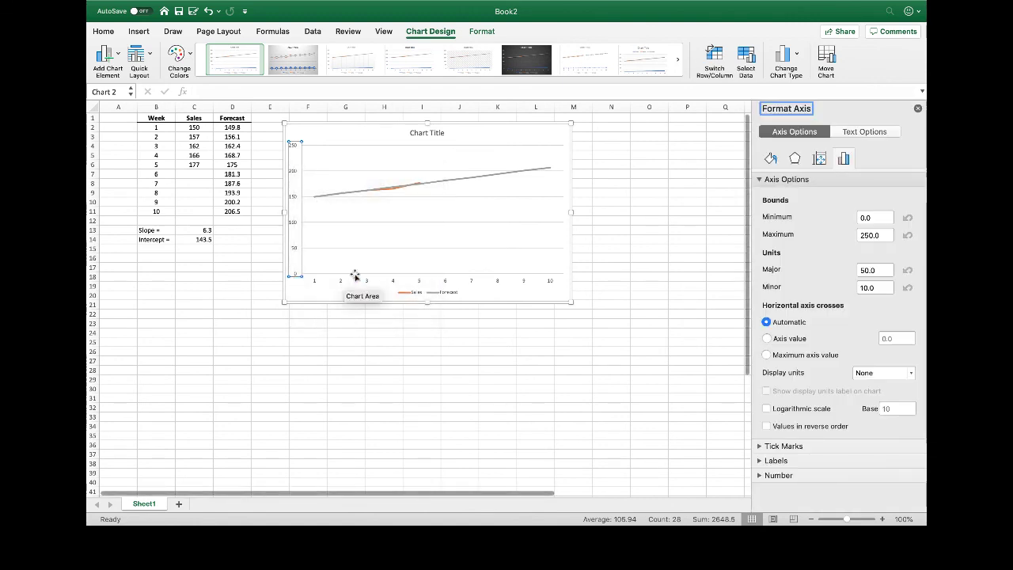
click(869, 216)
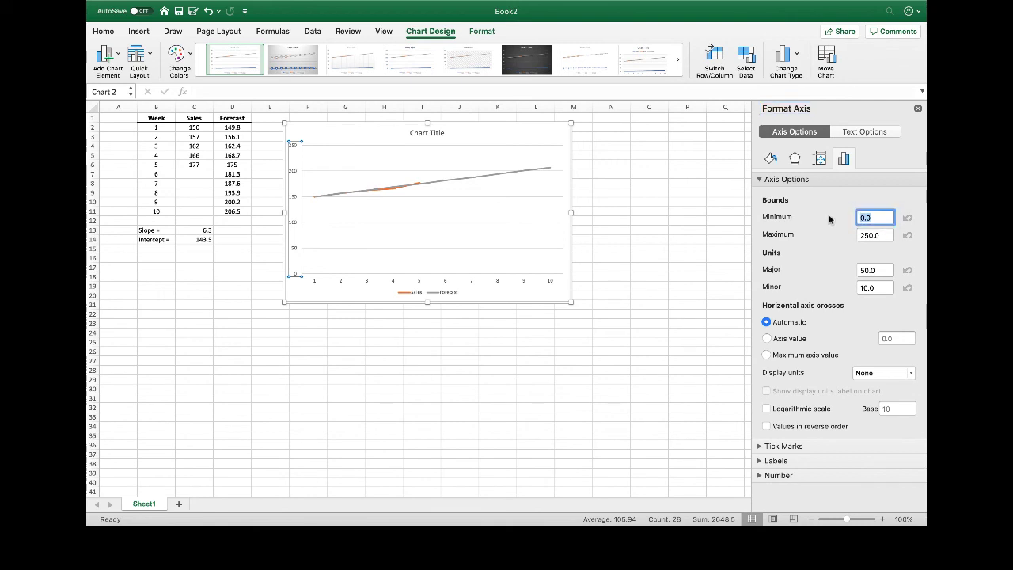
text(140)
key(Return)
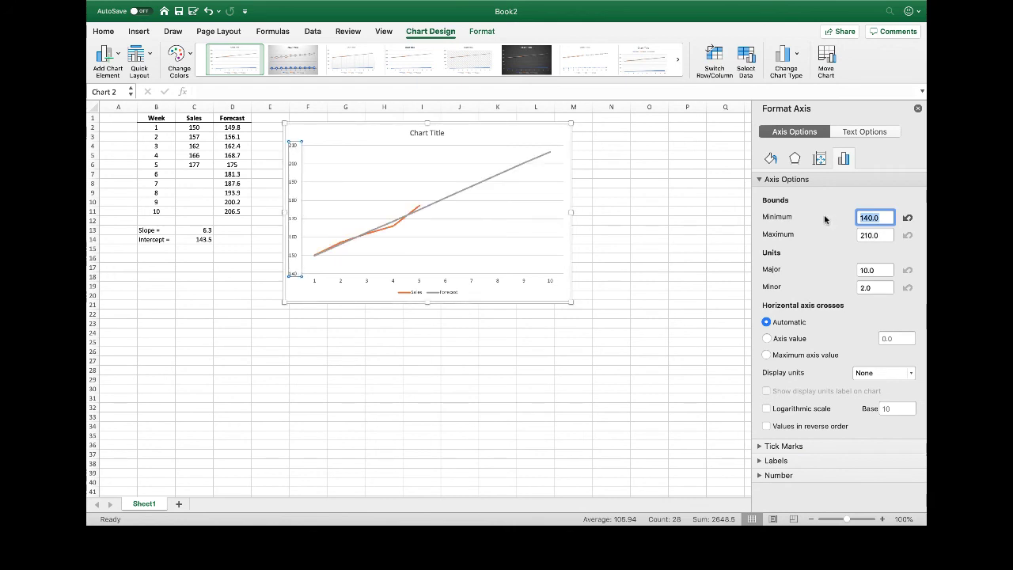
Step: Format the Sales series in the chart with no connecting line
click(392, 230)
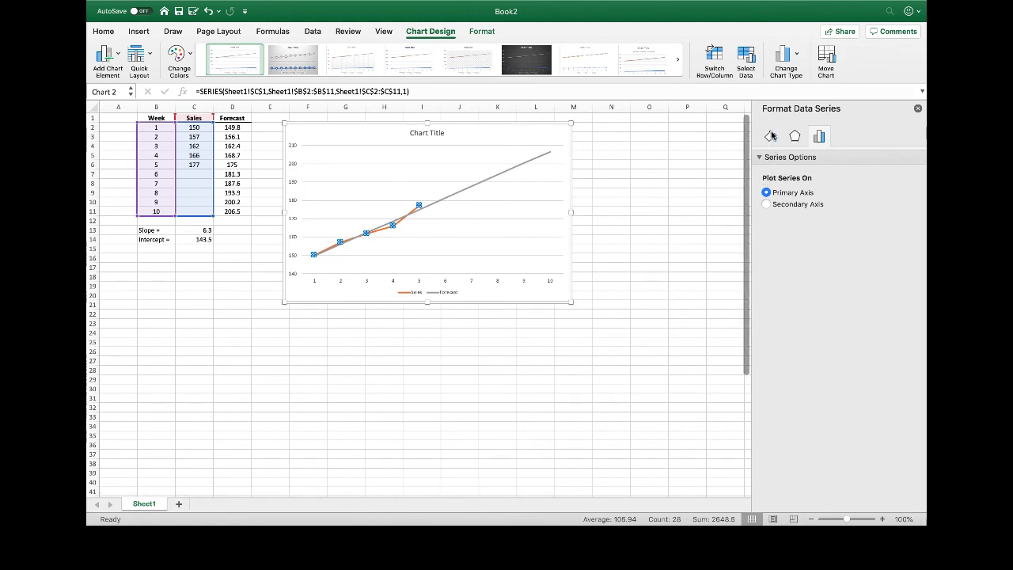
click(770, 138)
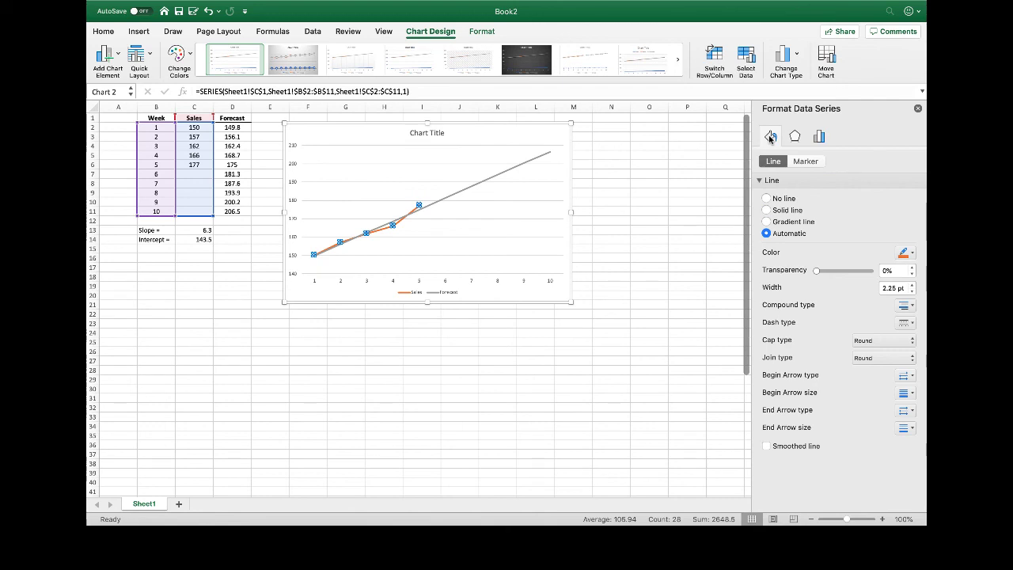
click(766, 199)
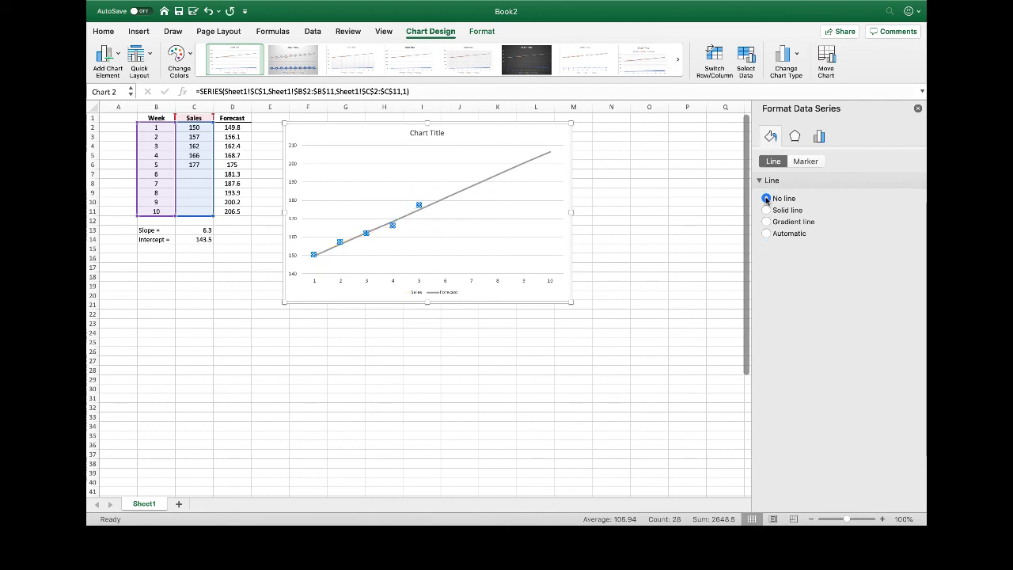
Step: Give the Sales series built-in square markers of size 10
click(807, 162)
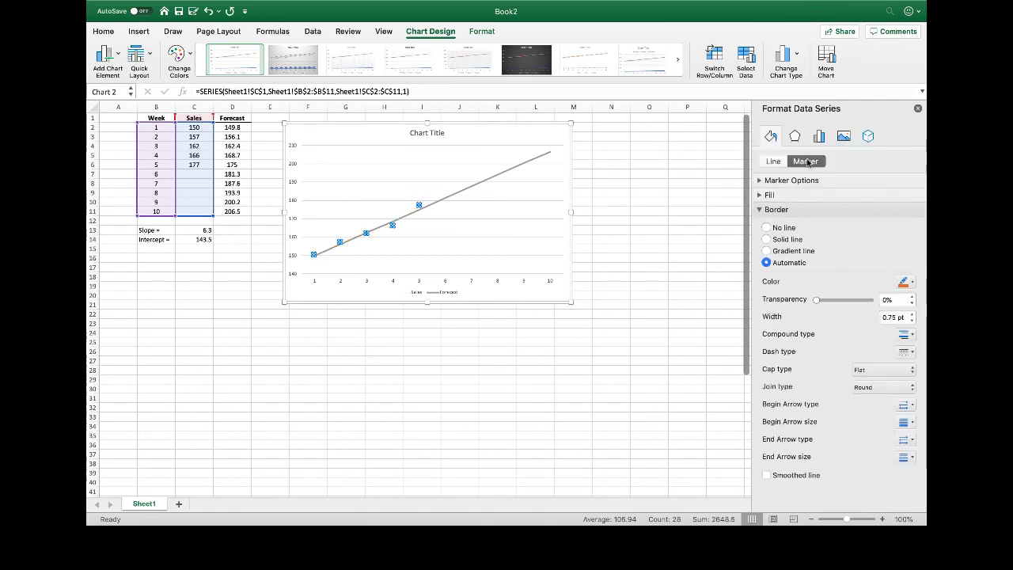
click(760, 181)
click(766, 221)
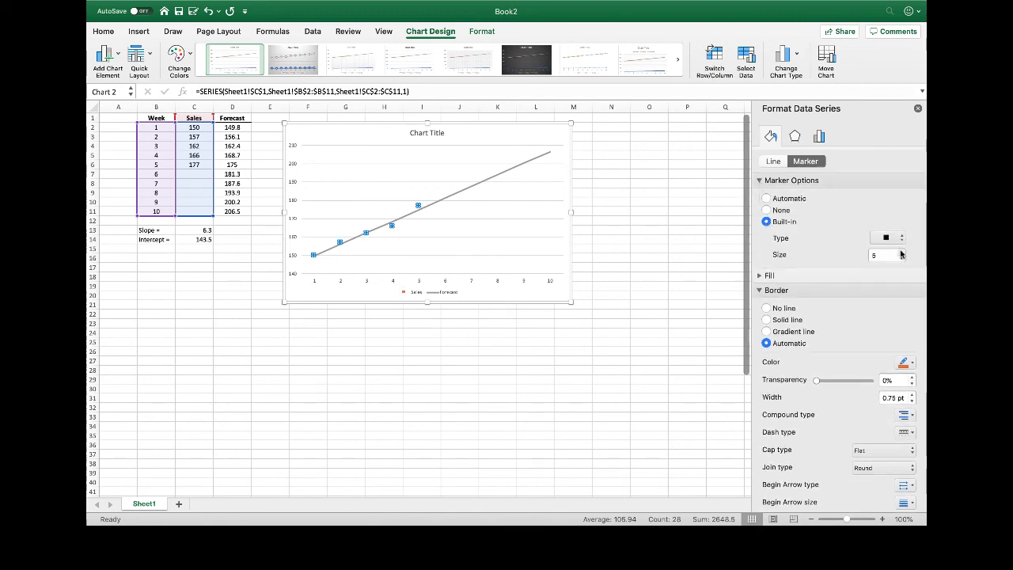
click(901, 251)
click(901, 252)
click(901, 252)
click(902, 252)
click(901, 252)
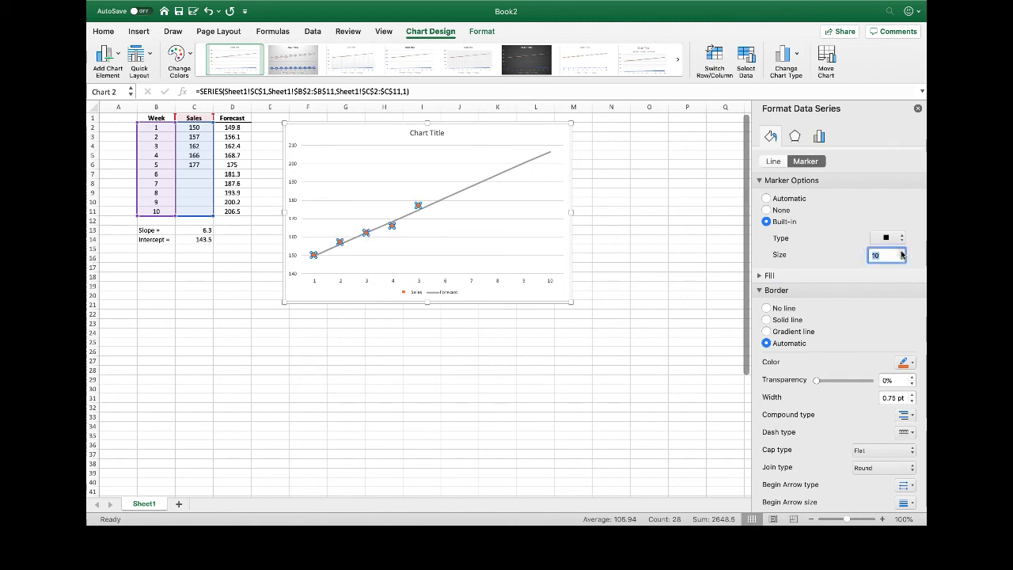
Step: Color the Sales markers standard red for both border and fill, and deselect the chart
click(911, 363)
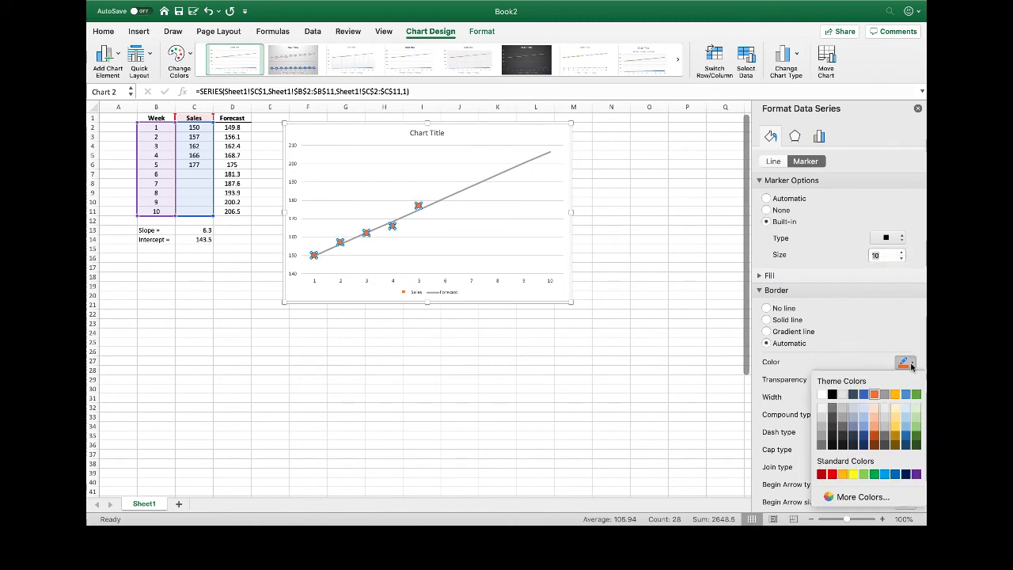
click(831, 474)
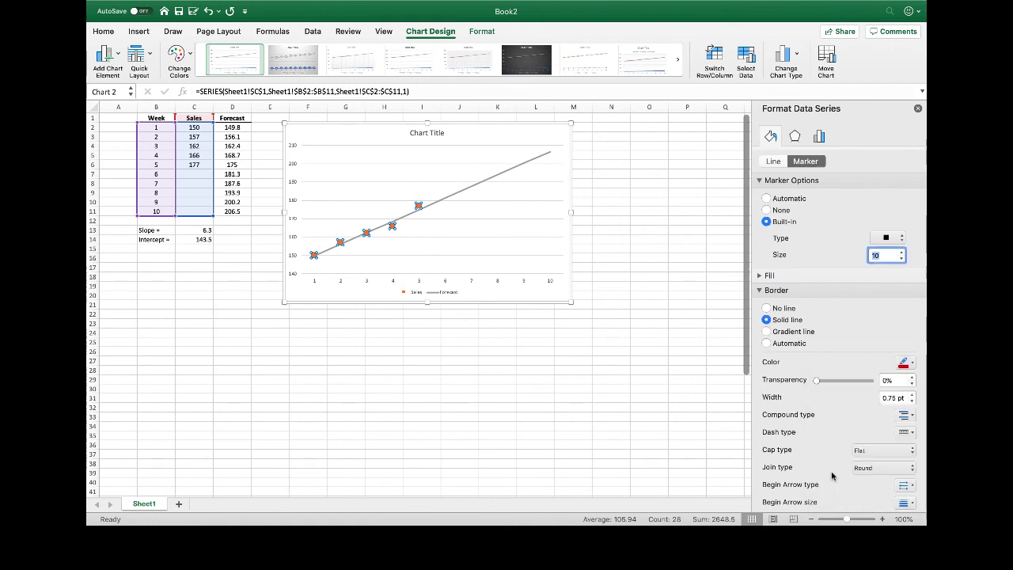
click(762, 275)
click(909, 371)
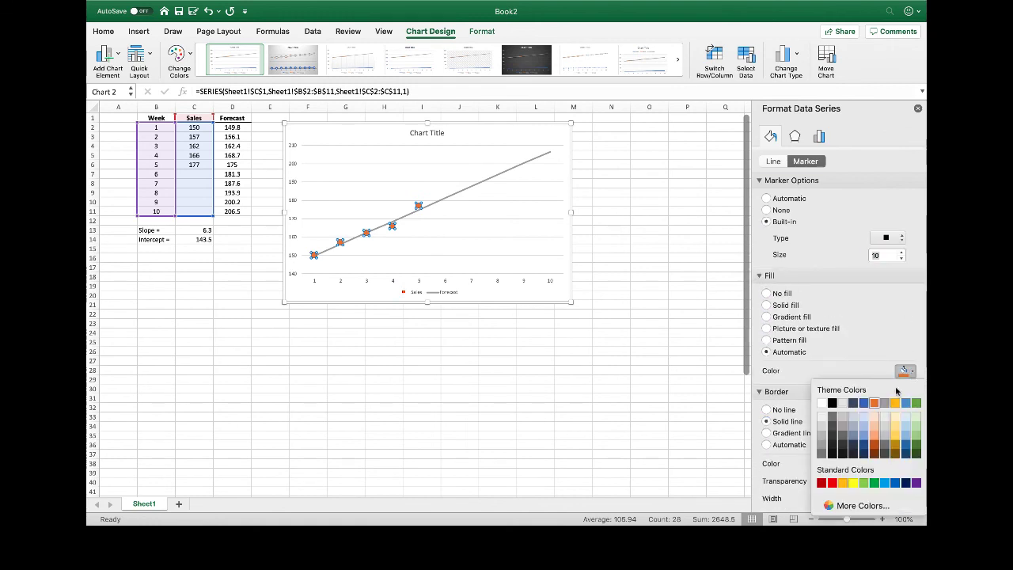
click(832, 483)
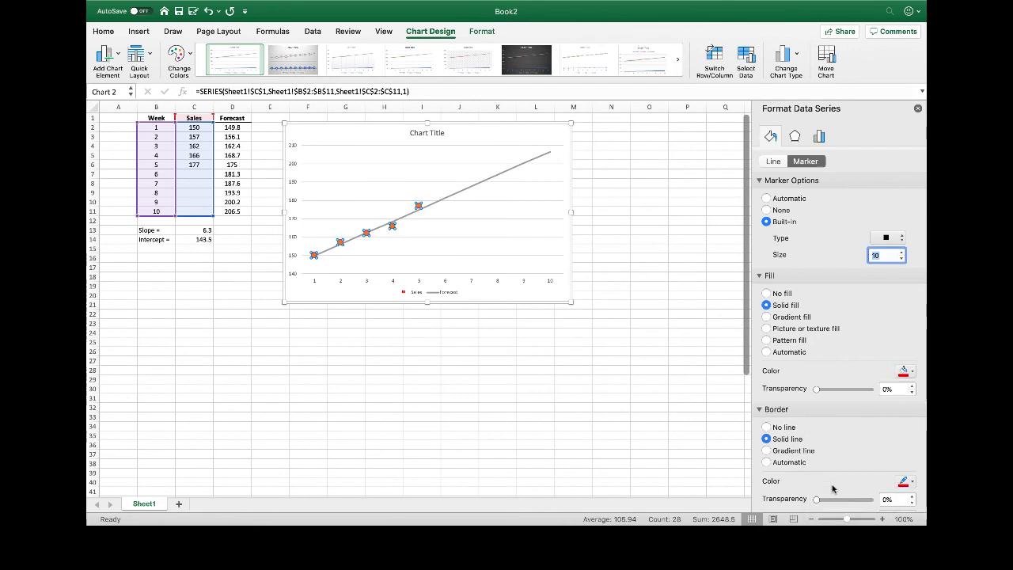
click(549, 417)
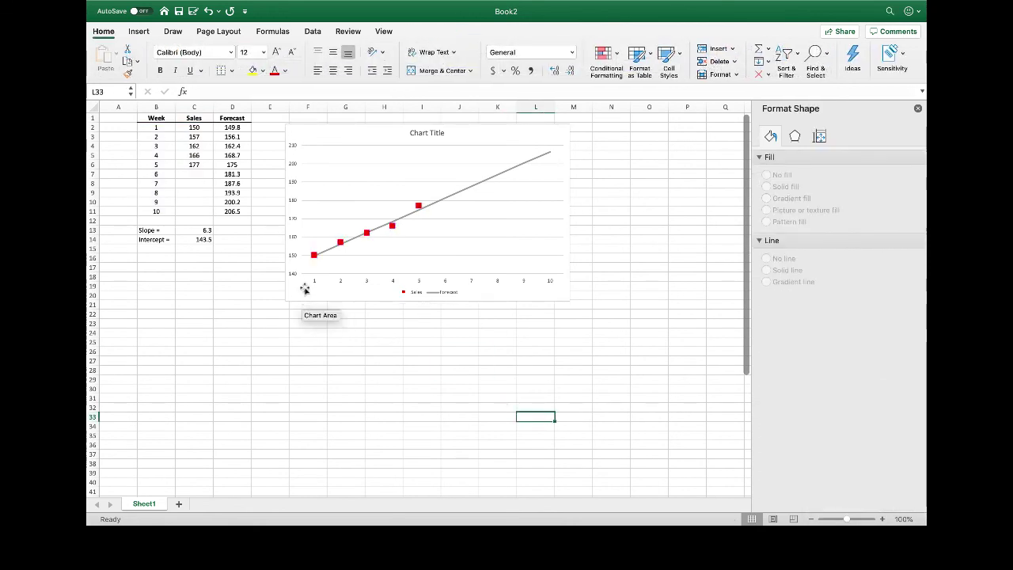
mouse_move(362, 236)
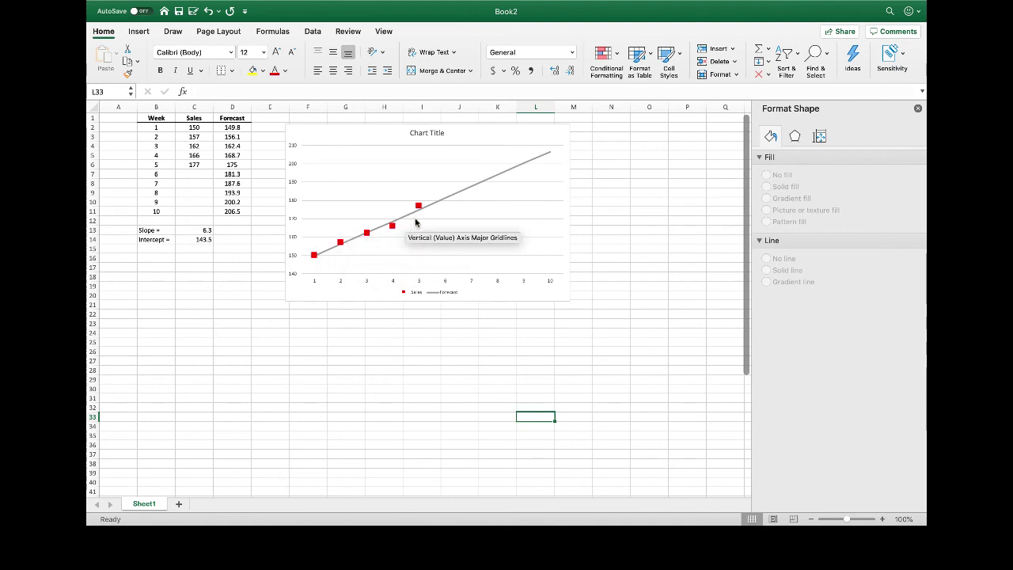
mouse_move(330, 254)
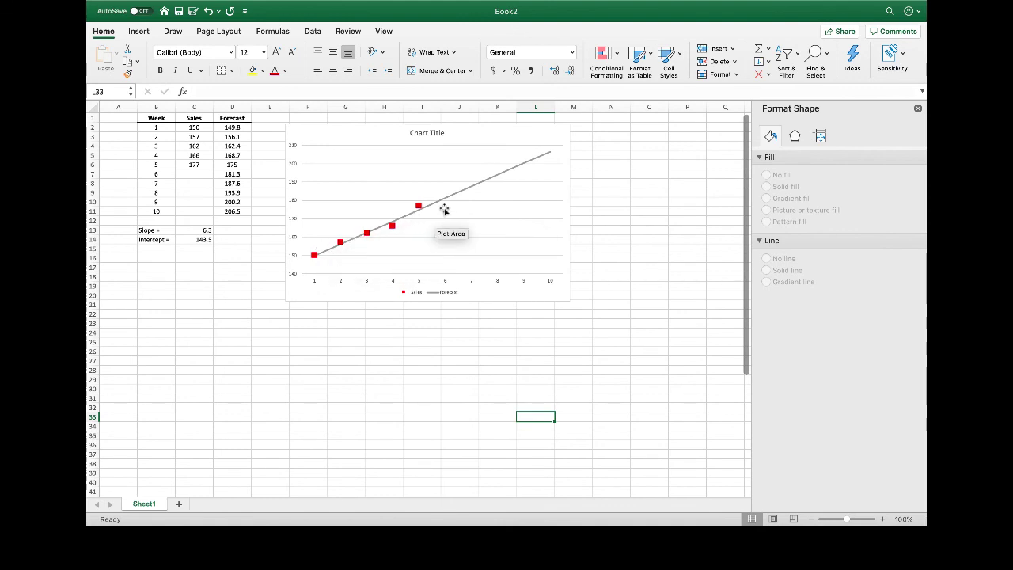